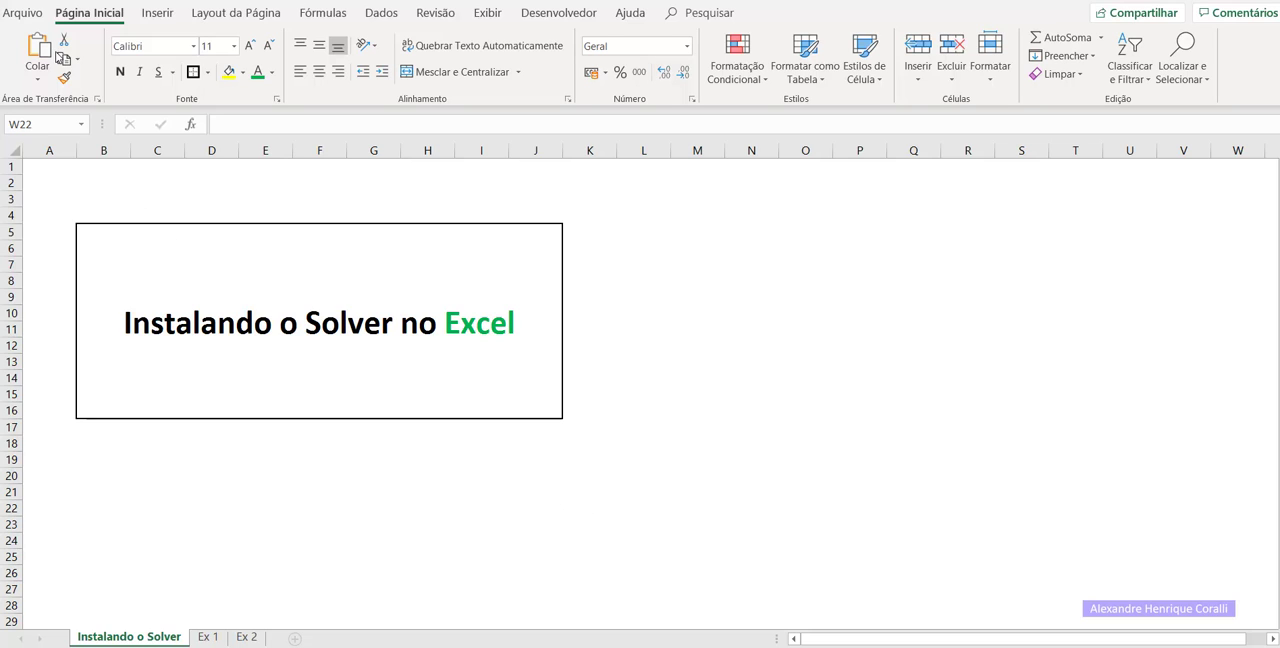
Enable the Solver add-in through the Excel add-ins manager in the program options.
left_click(26, 17)
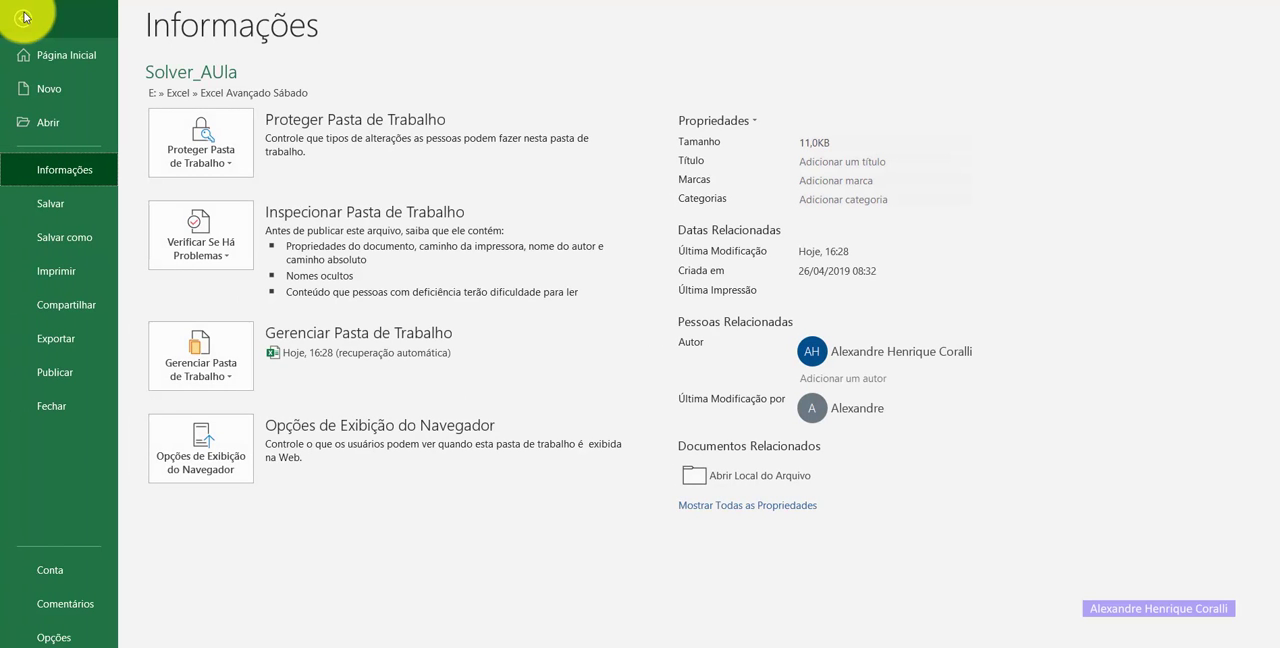
left_click(82, 638)
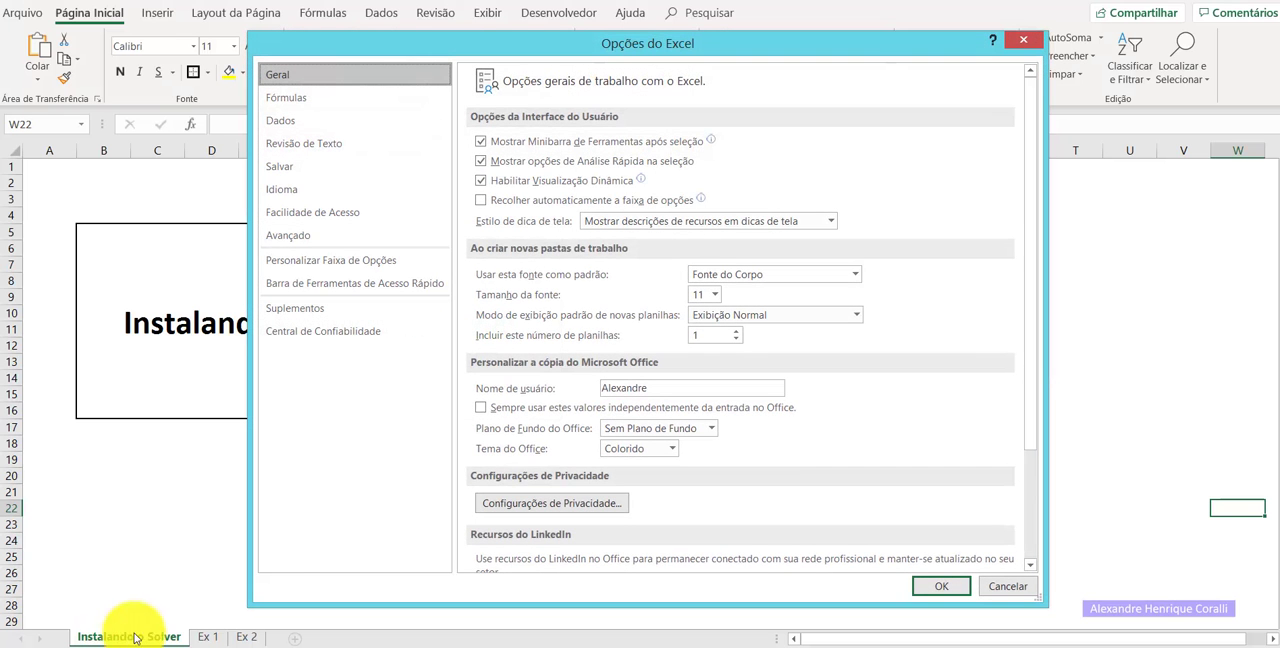
left_click(370, 307)
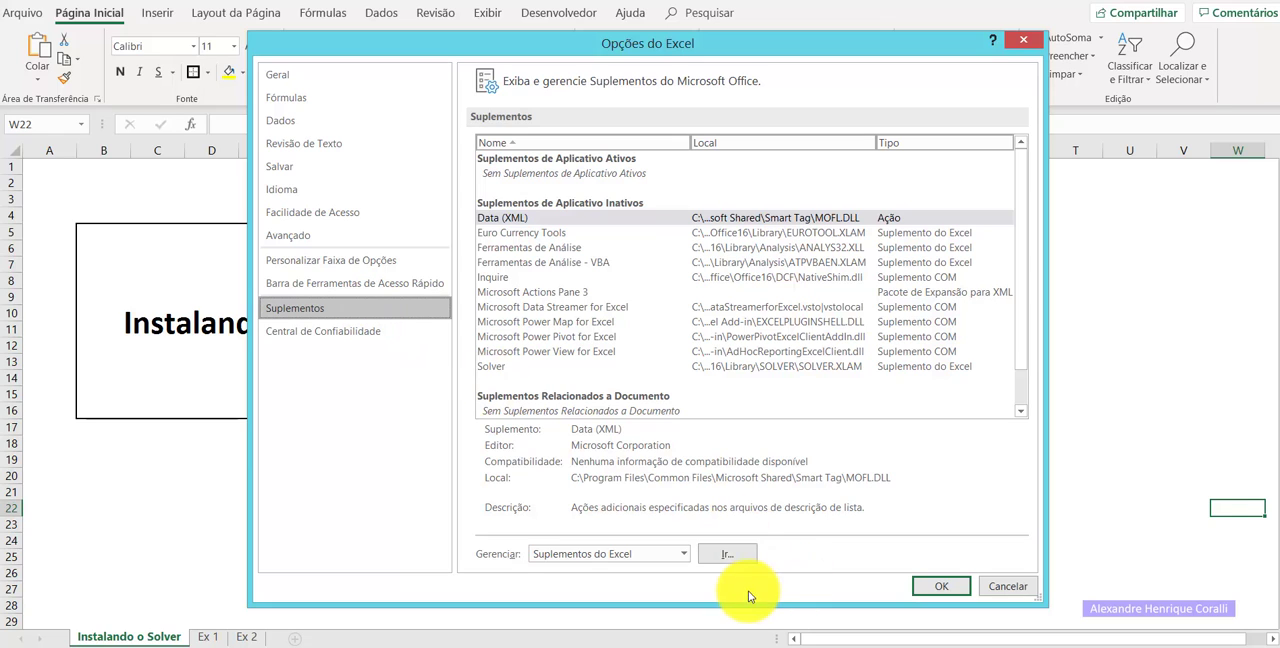
left_click(705, 558)
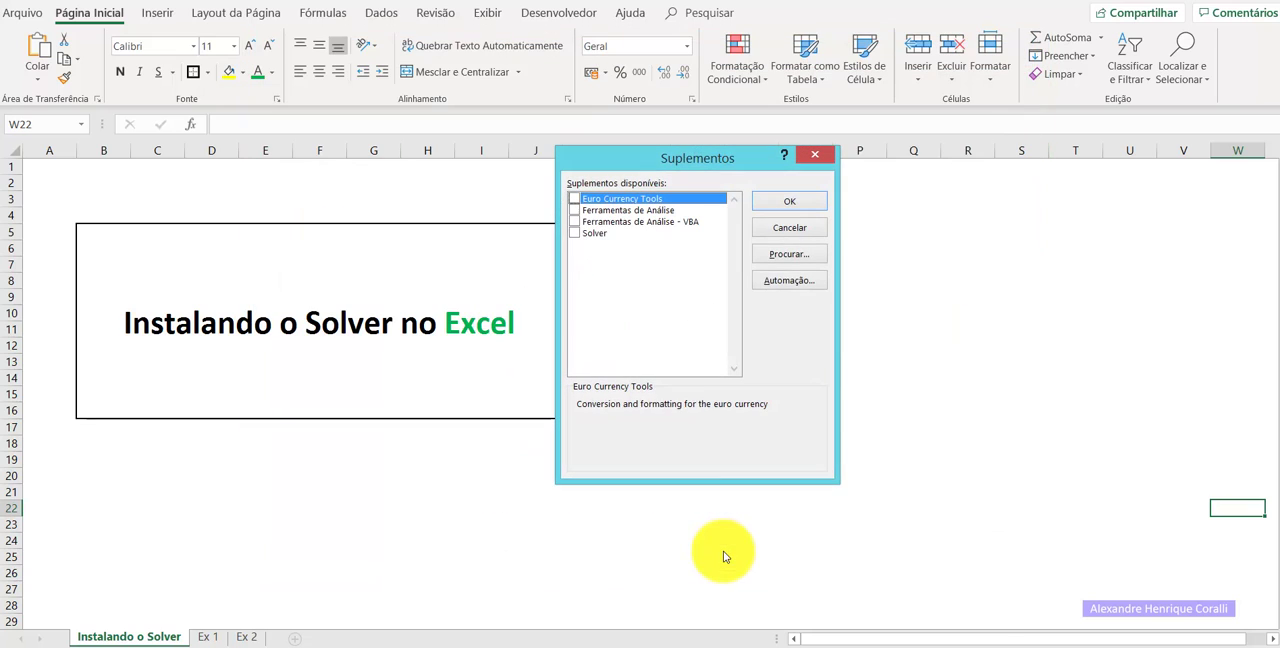
left_click(578, 236)
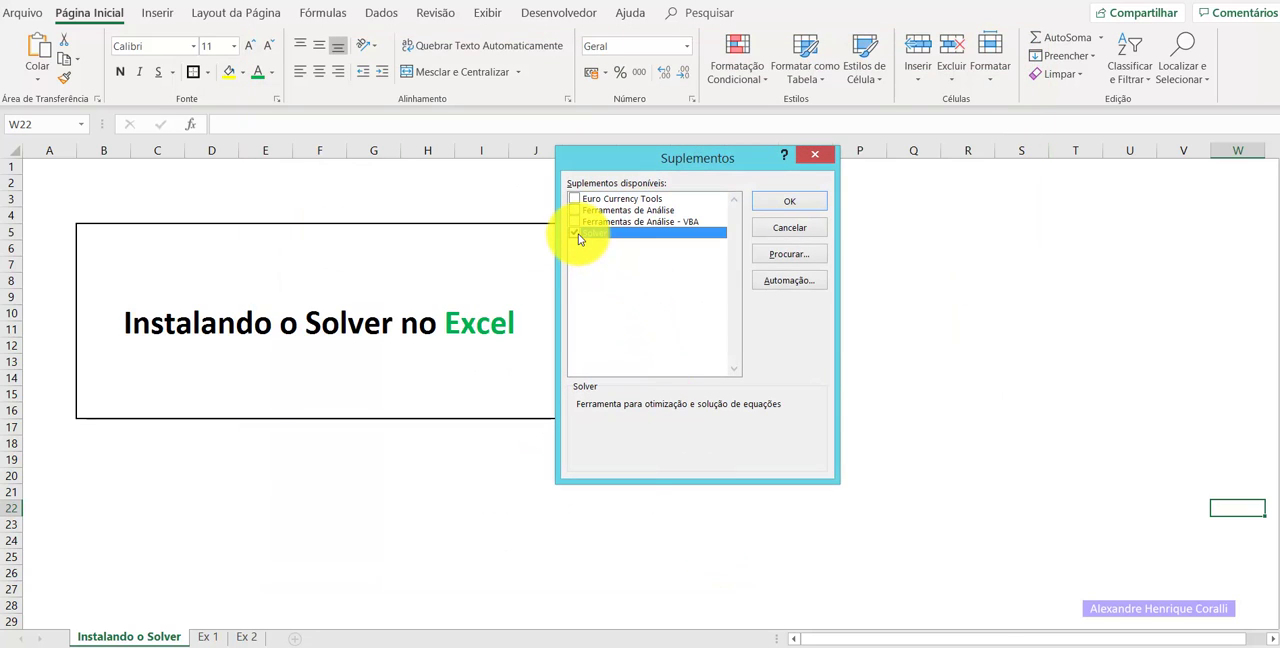
left_click(761, 205)
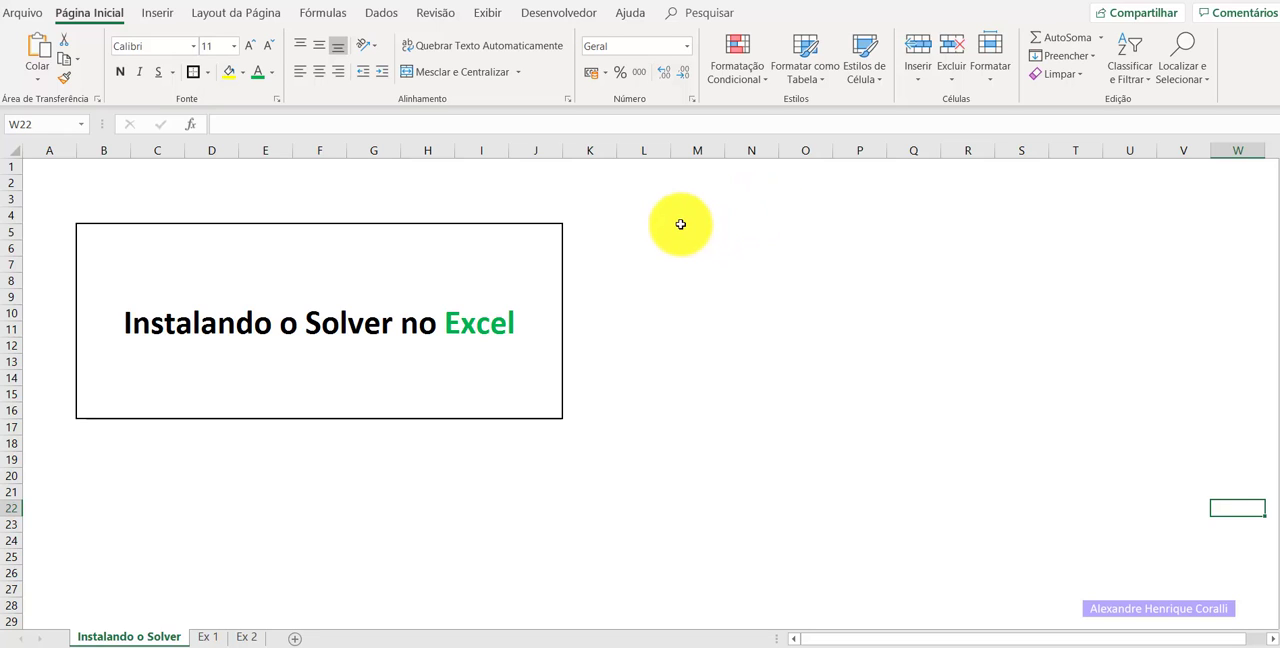
Open the Solver parameters to check that the add-in is available, and close them without solving.
left_click(382, 13)
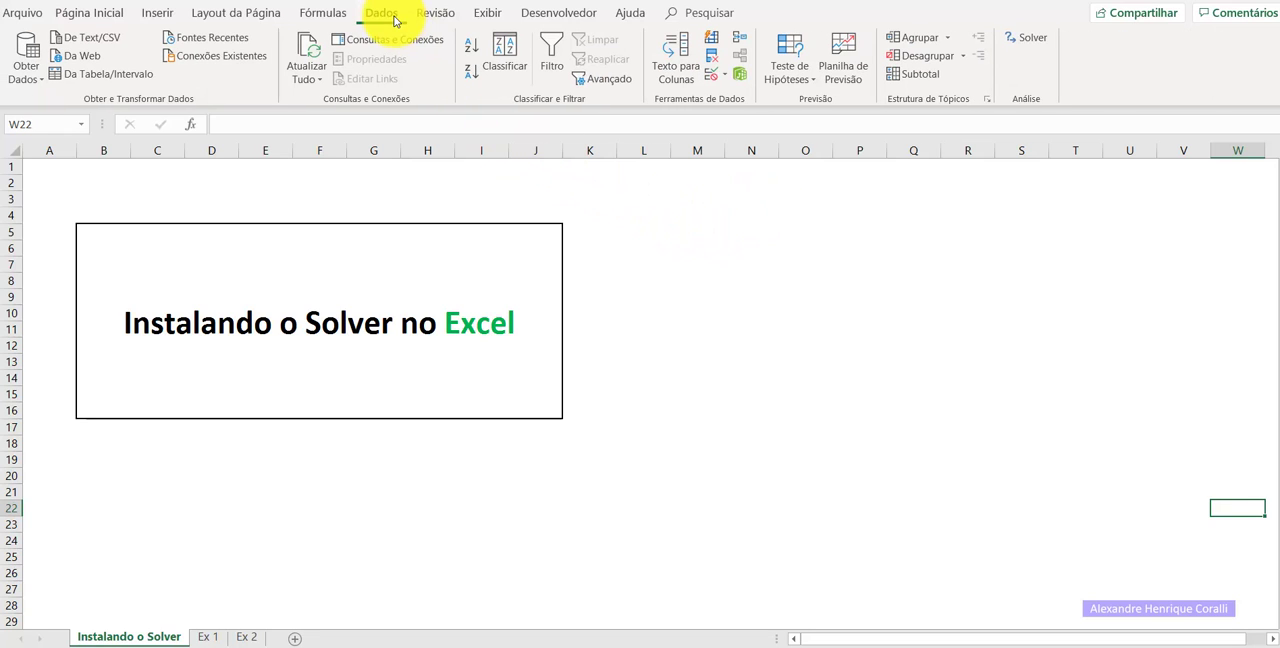
left_click(1030, 45)
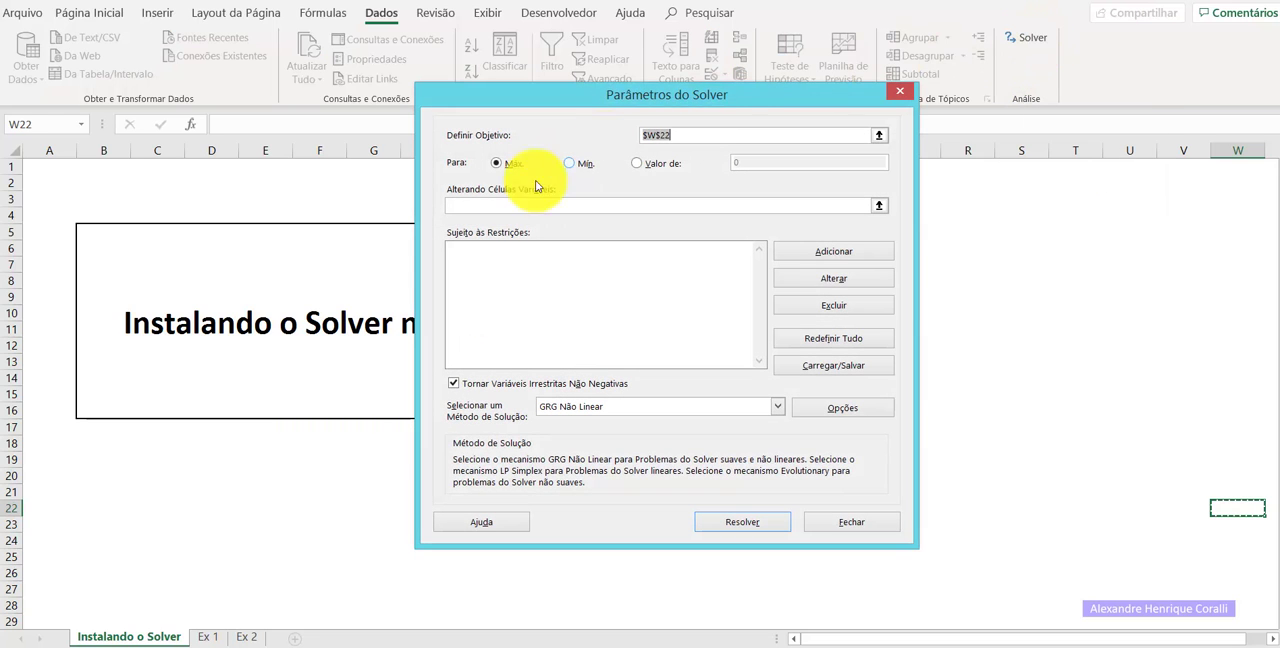
left_click(909, 91)
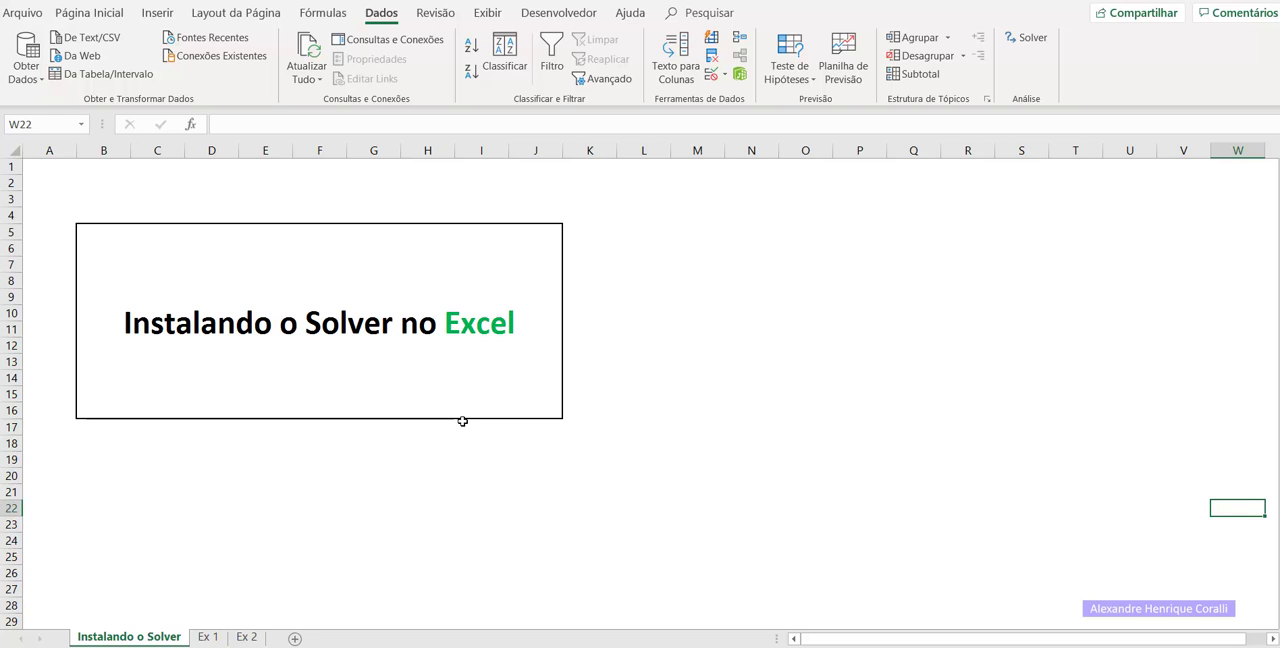
Switch to the Ex 1 sheet with the car financing simulation.
key("ctrl+Page_Down")
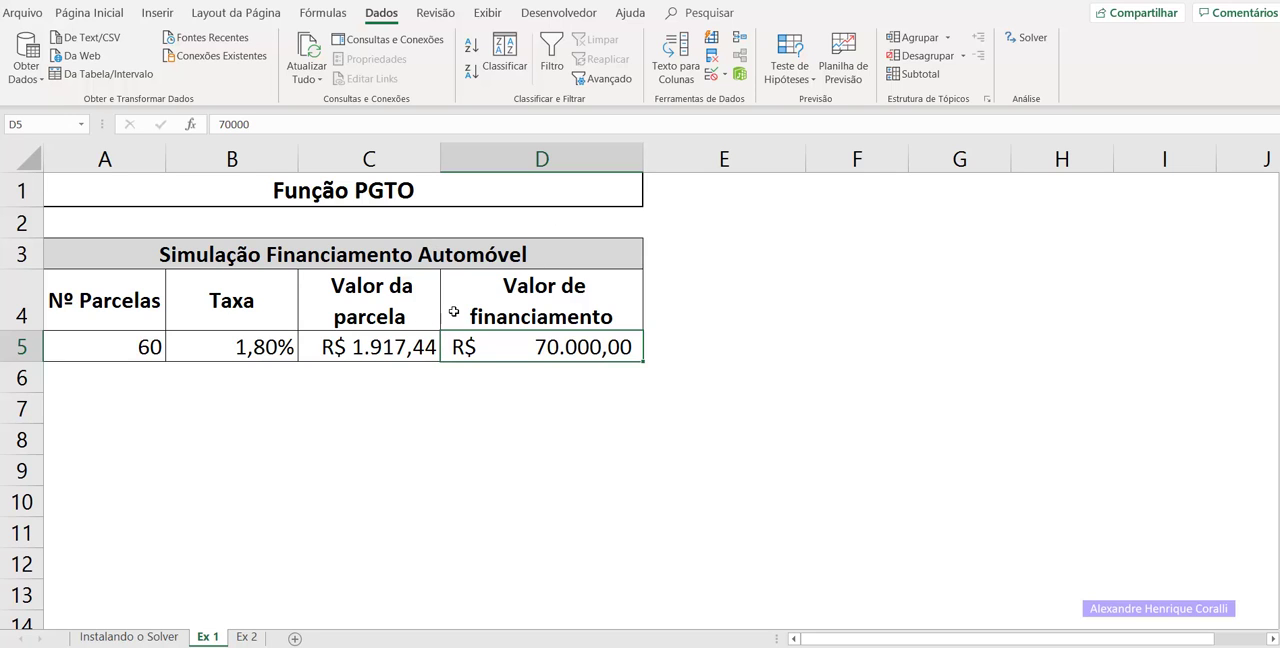
left_click_drag(437, 369, 443, 370)
left_click(427, 388)
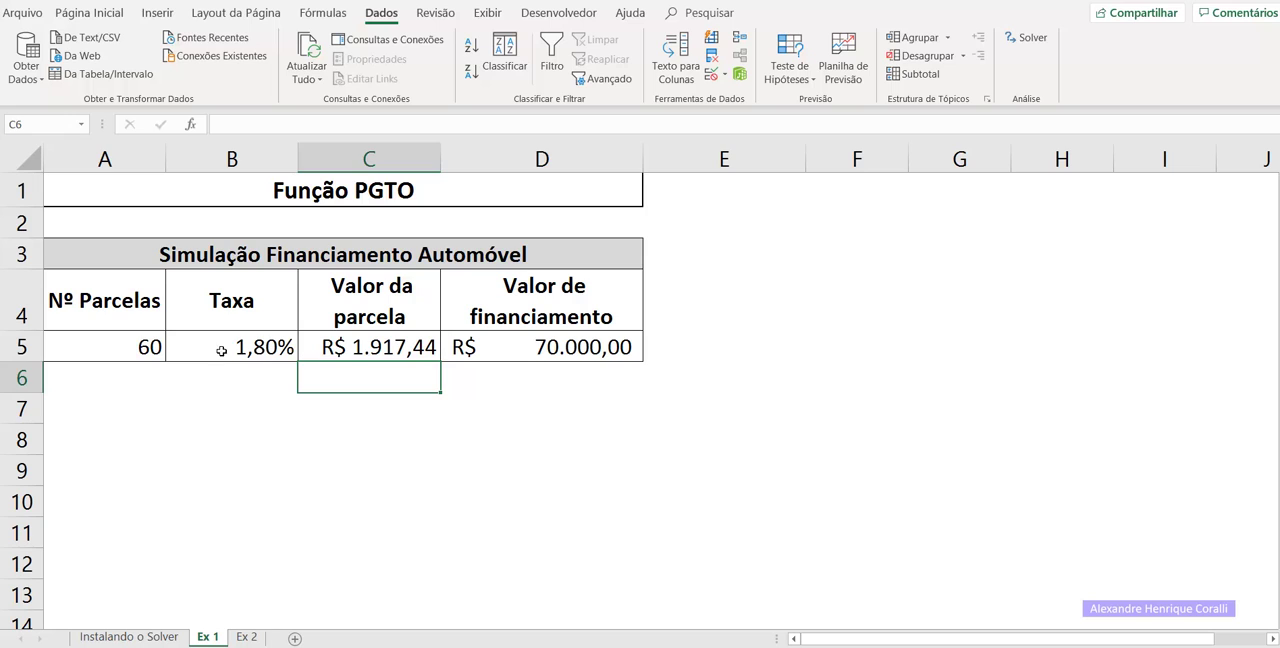
Set the number of installments (Nº Parcelas) in A5 to 24.
left_click(155, 350)
type("24")
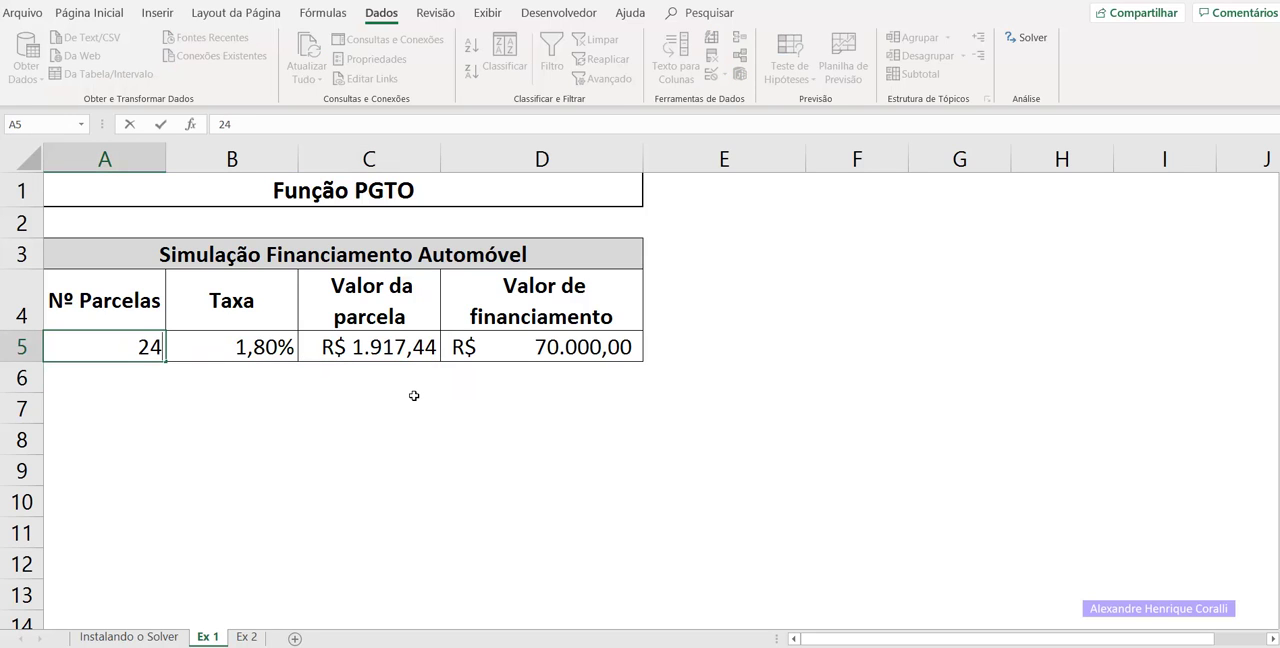
key("Return")
key("Up")
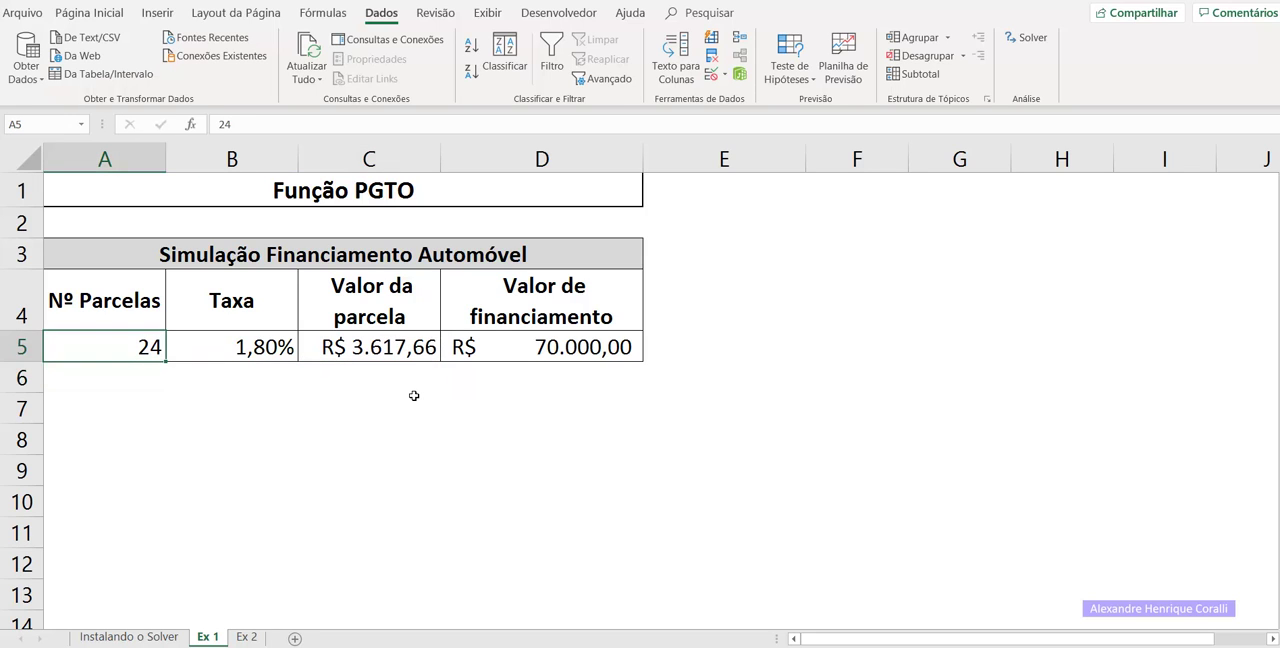
Set the financing amount (Valor de financiamento) in D5 to 50000.
key("Right")
key("Right")
key("Right")
key("Left")
key("Right")
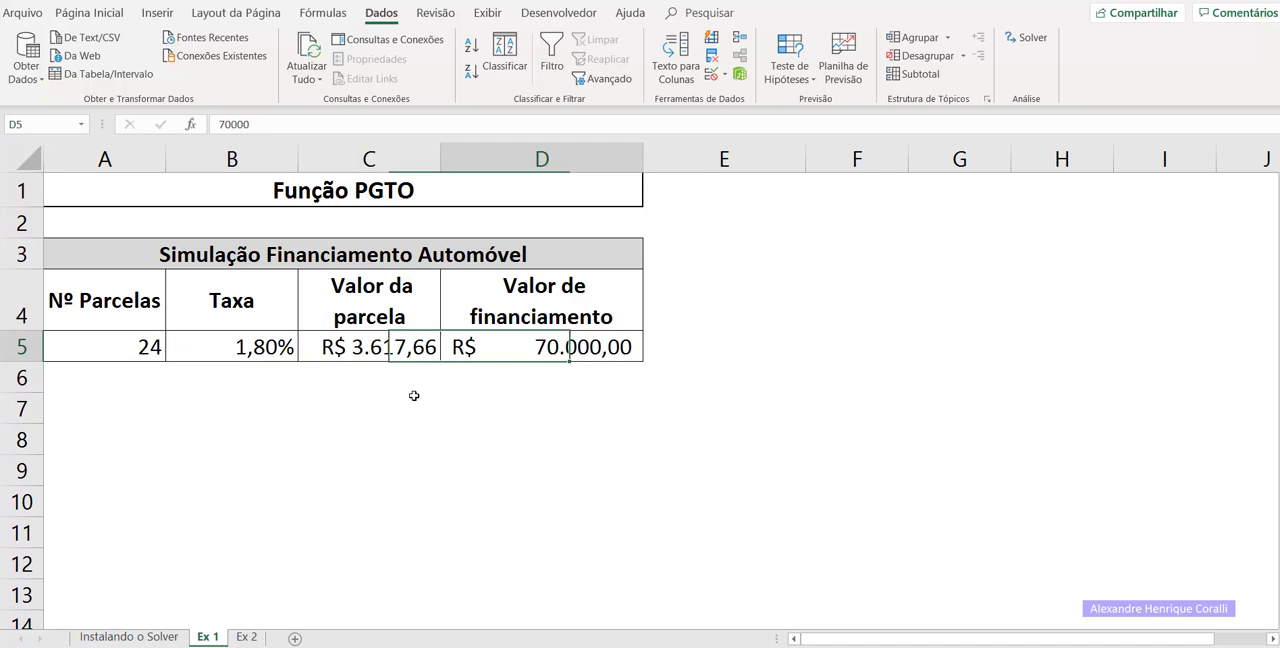
type("50.0")
type("00")
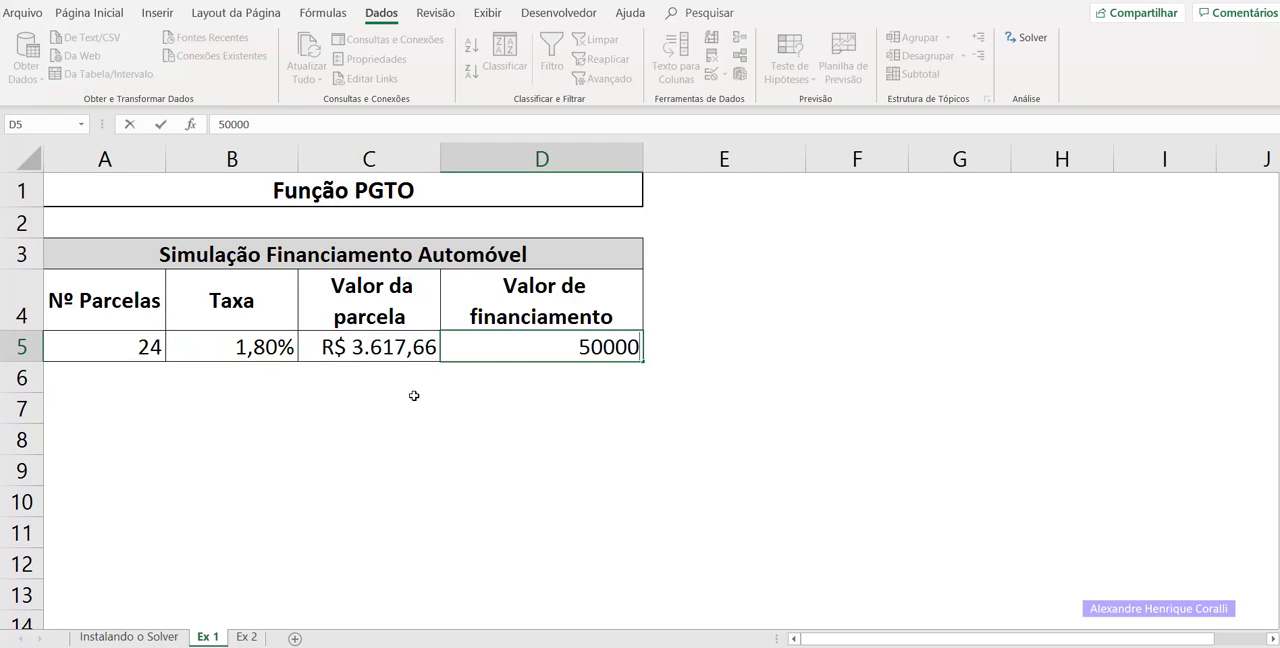
key("Return")
key("Up")
Set the number of installments in A5 to 60.
key("Left")
key("Left")
key("Left")
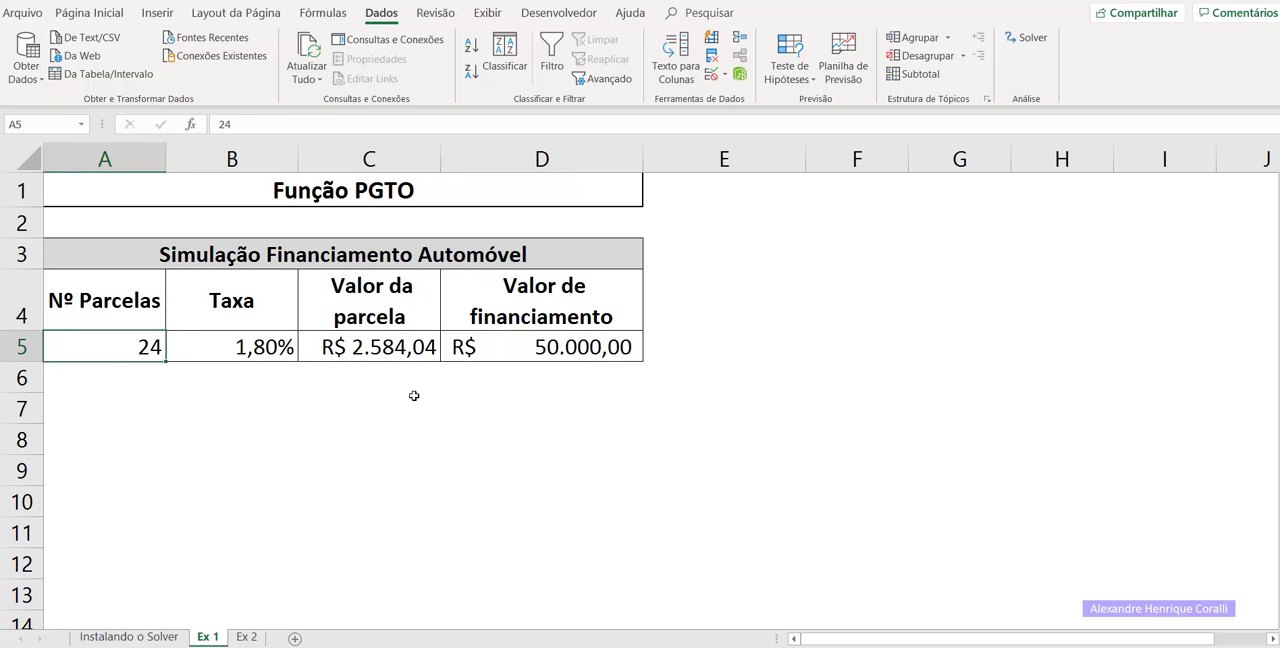
type("60")
key("Return")
key("Up")
Set the financing amount in D5 to 70000.
key("Right")
key("Right")
key("Right")
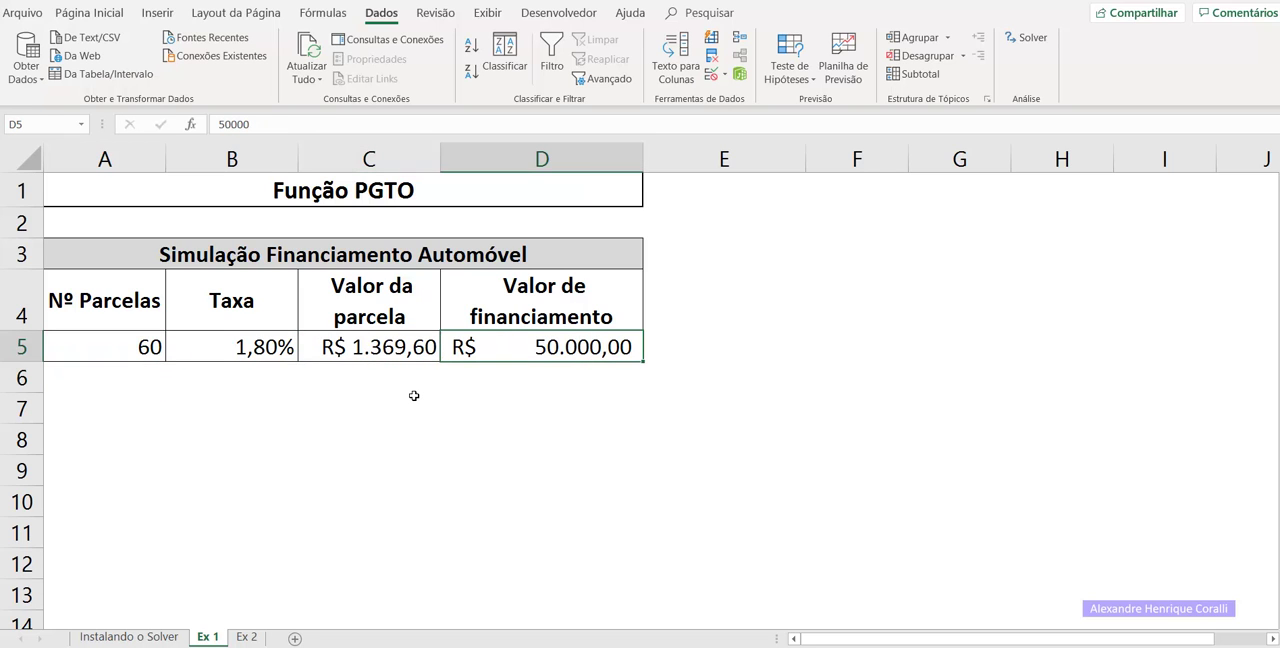
type("70000")
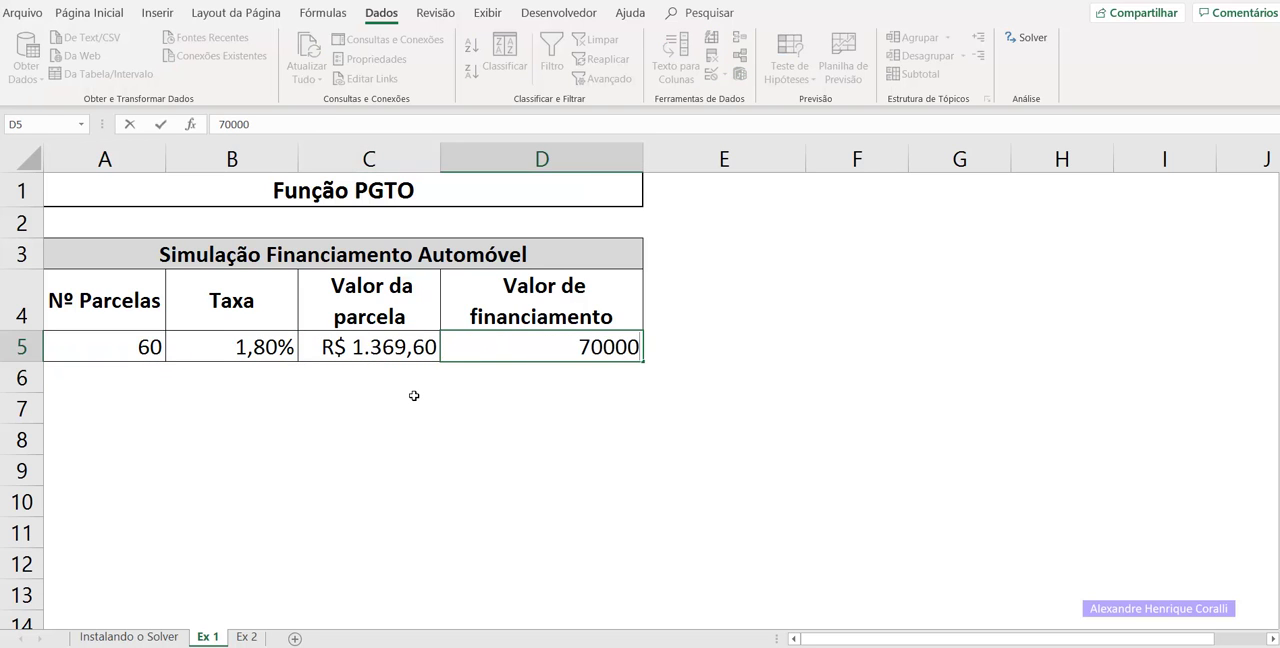
key("Return")
key("Up")
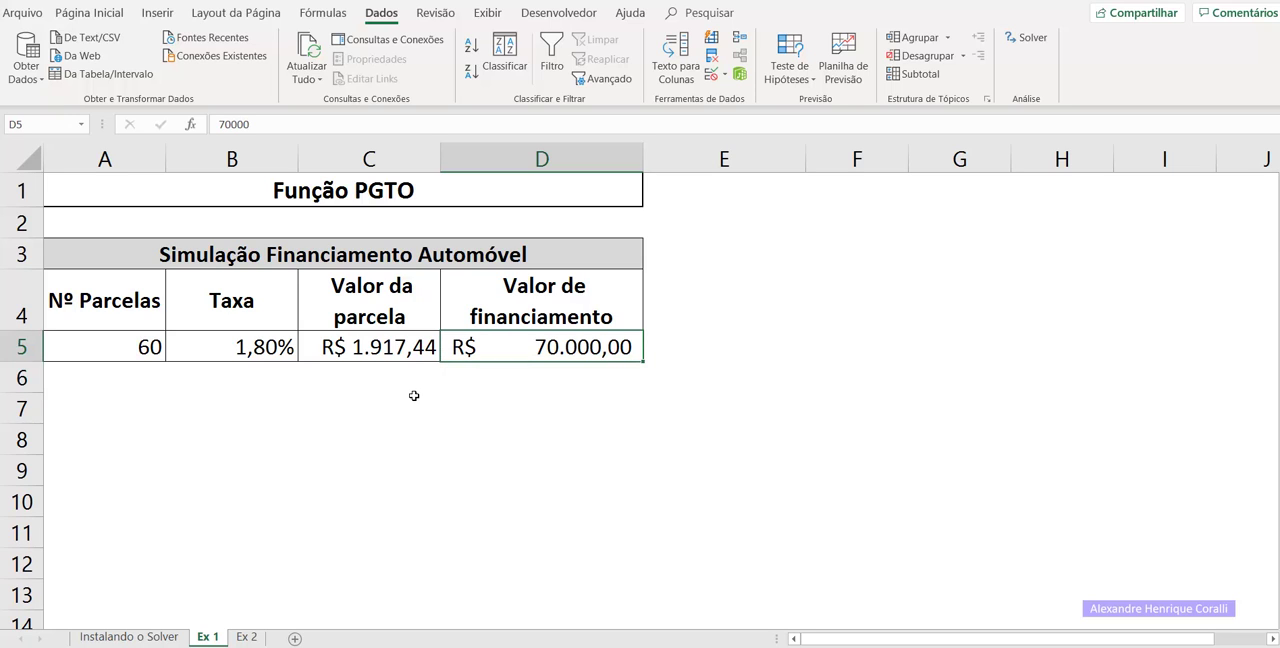
Set the Solver objective to the installment value cell C5 with a target value of 1500.
key("Left")
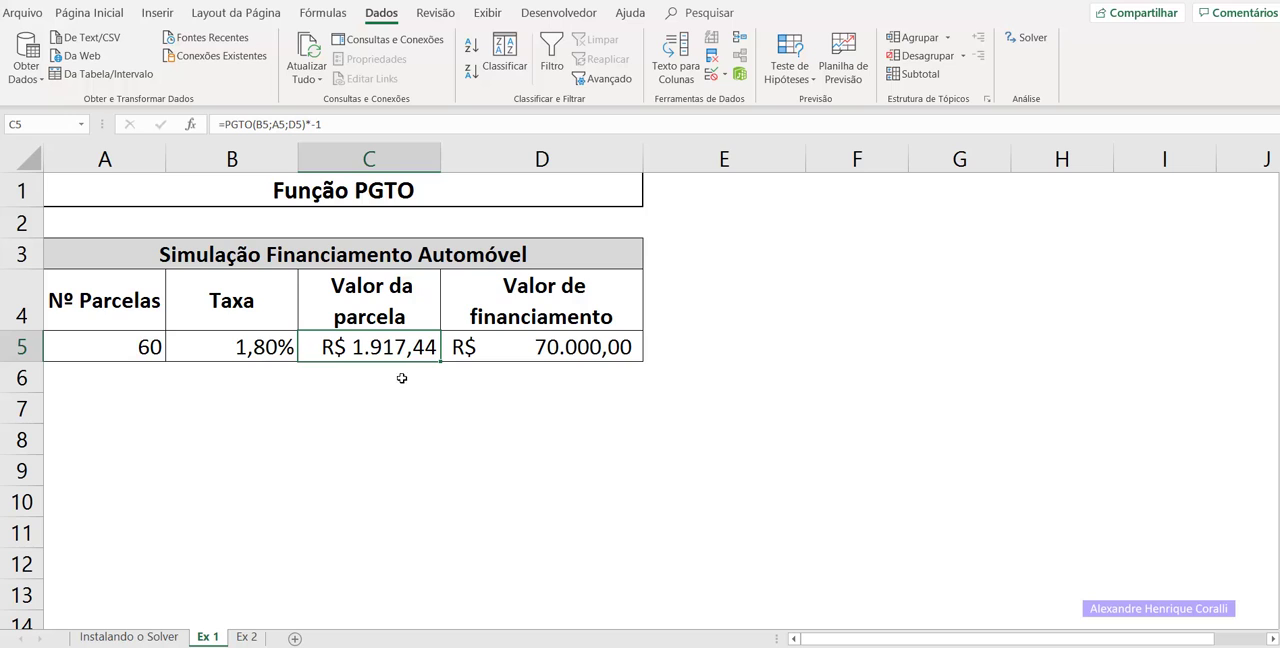
left_click(349, 396)
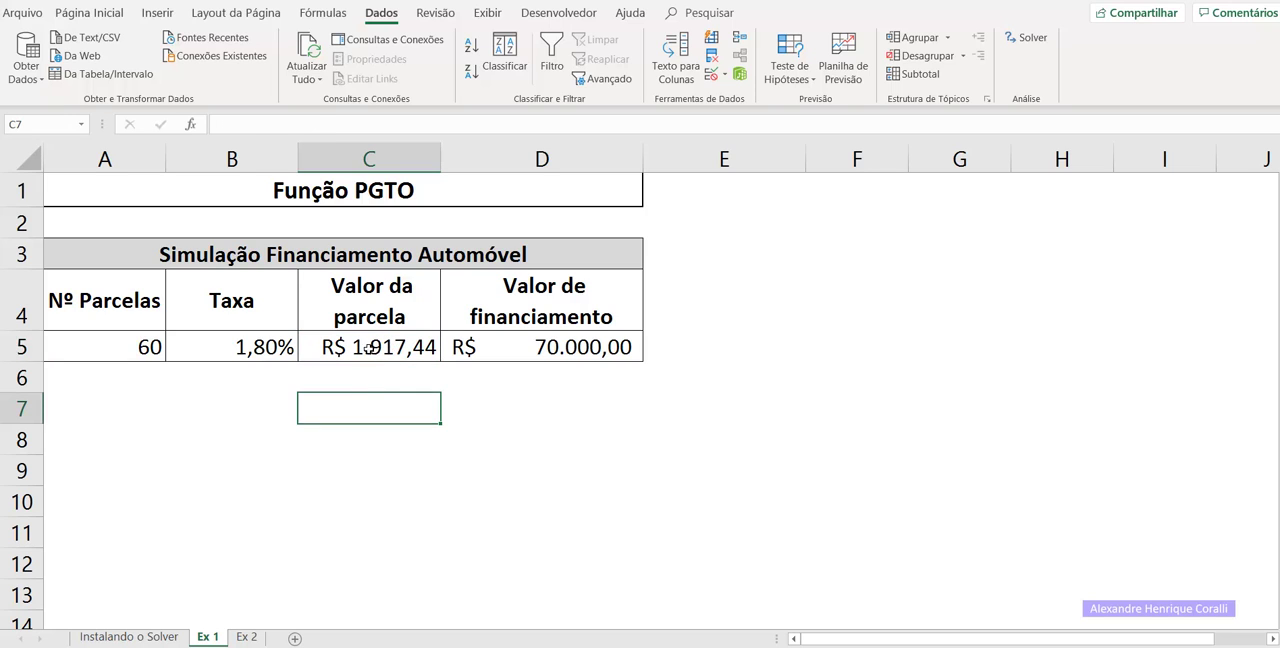
left_click(358, 347)
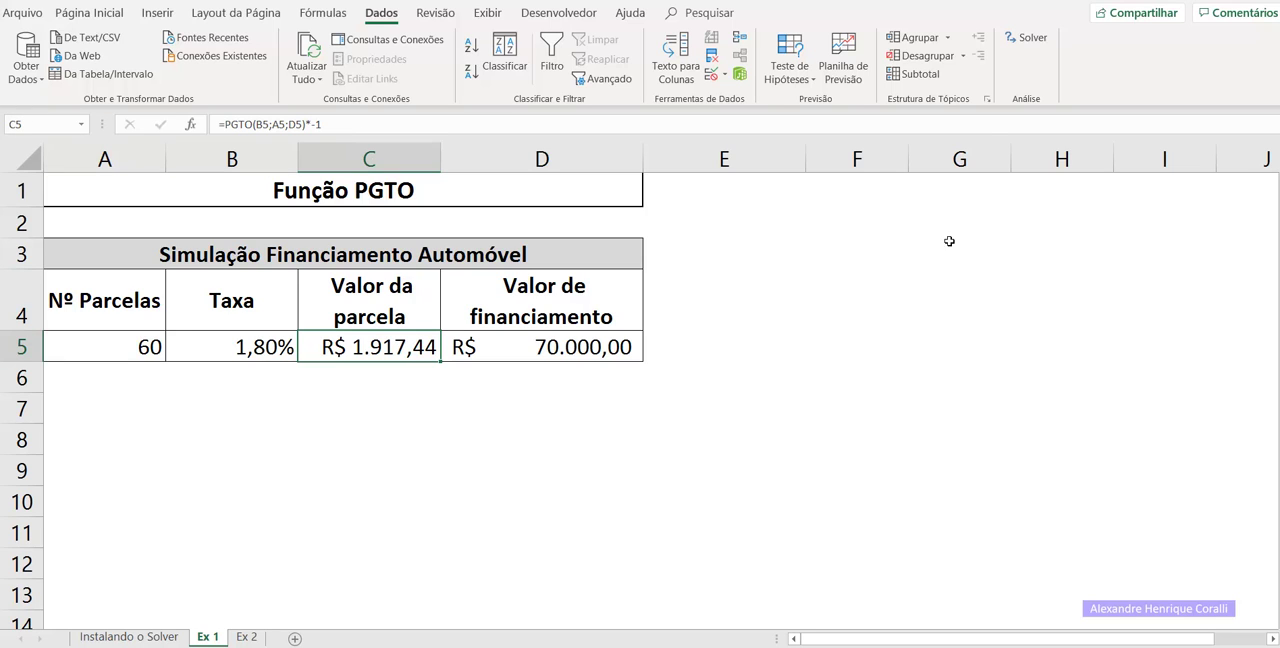
left_click(1033, 40)
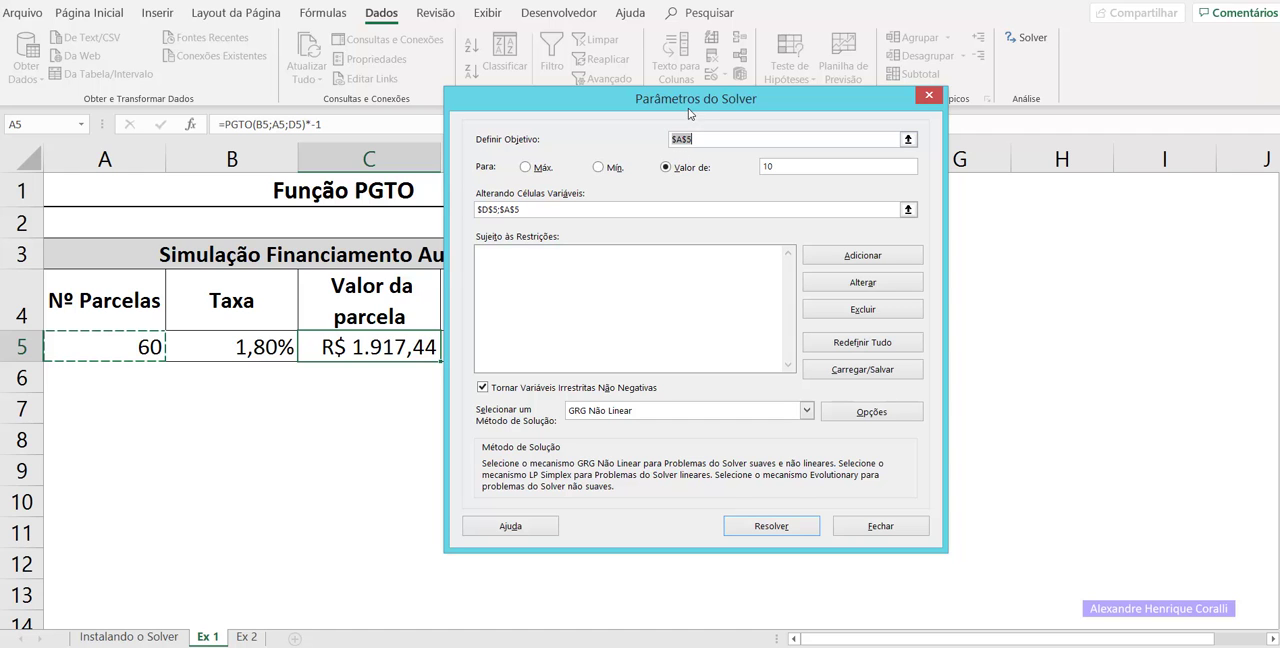
left_click_drag(675, 103, 786, 170)
left_click(383, 340)
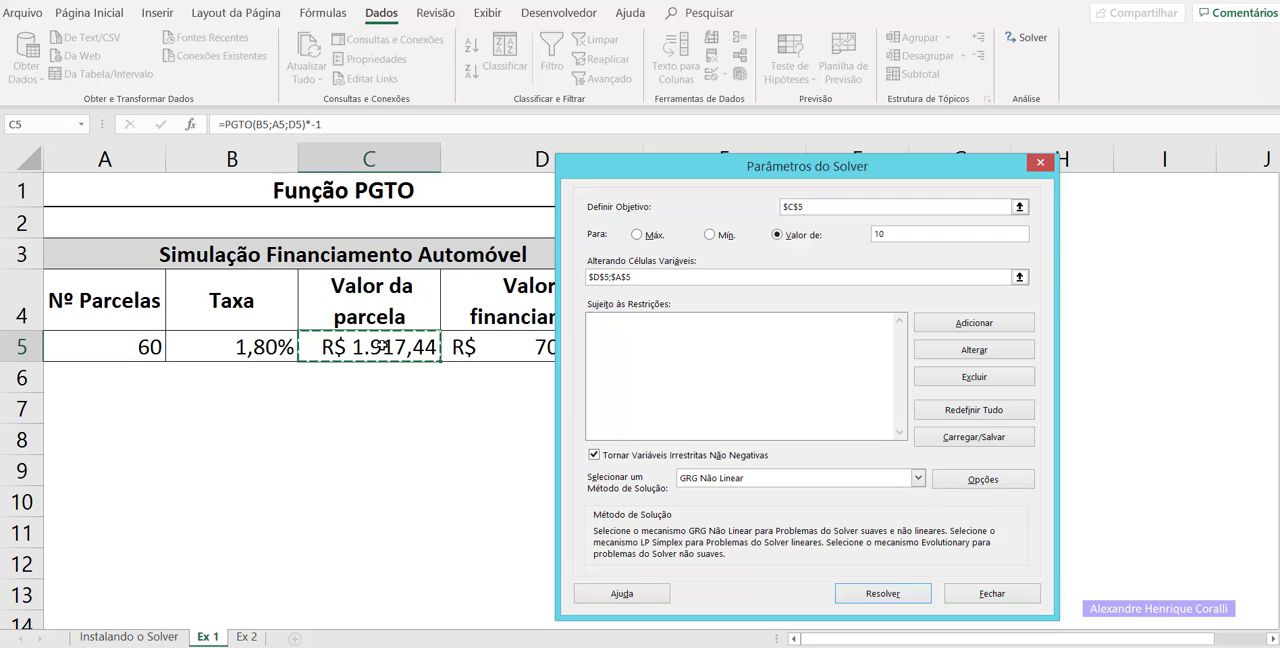
left_click(915, 237)
left_click_drag(862, 240, 895, 232)
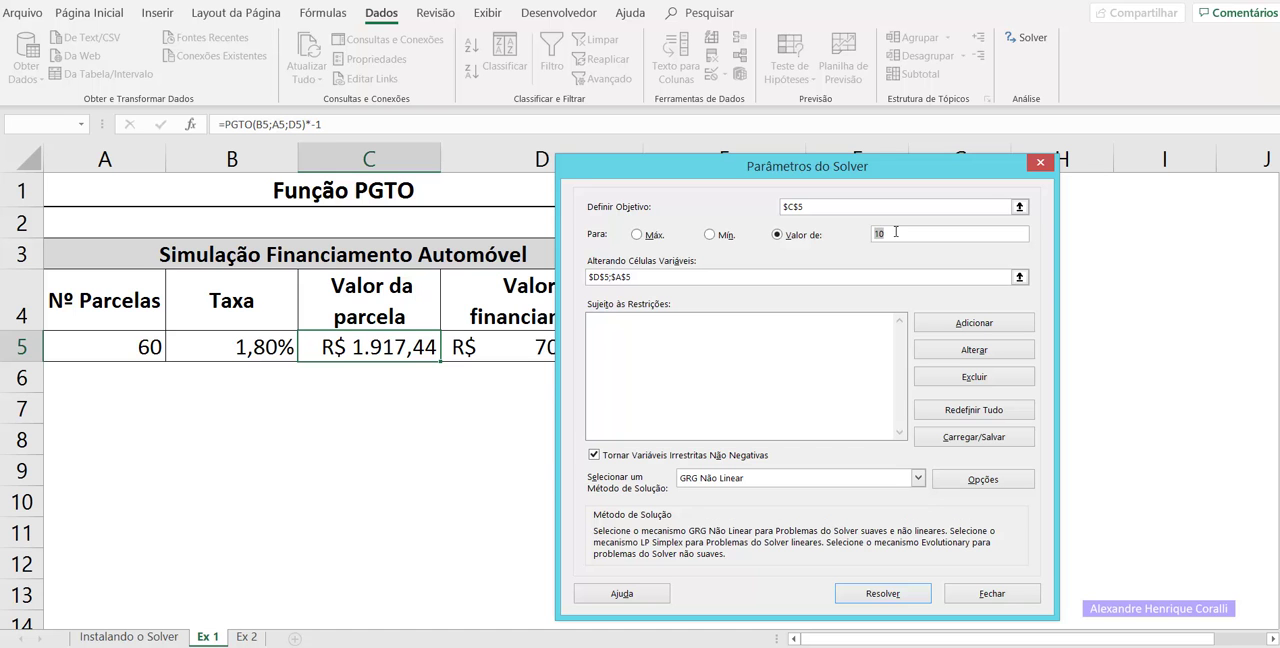
type("1500")
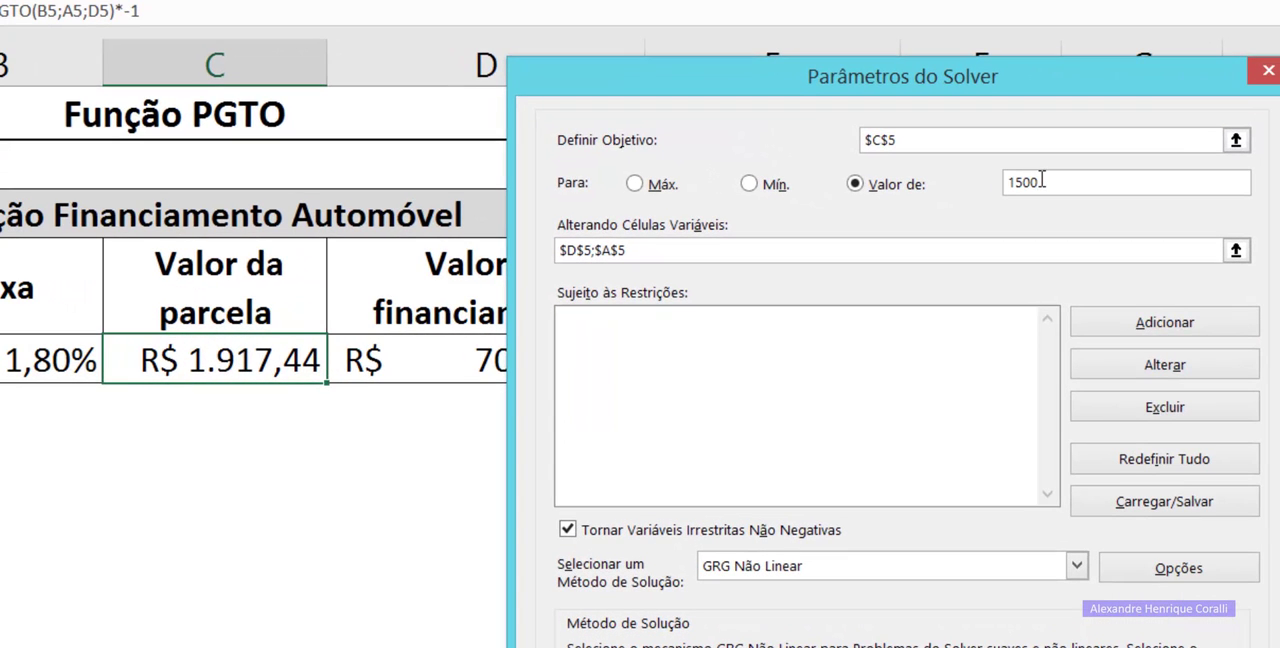
Add the rate cell B5 to the Solver's variable cells, so they read $D$5;$A$5;$B$5.
left_click(676, 260)
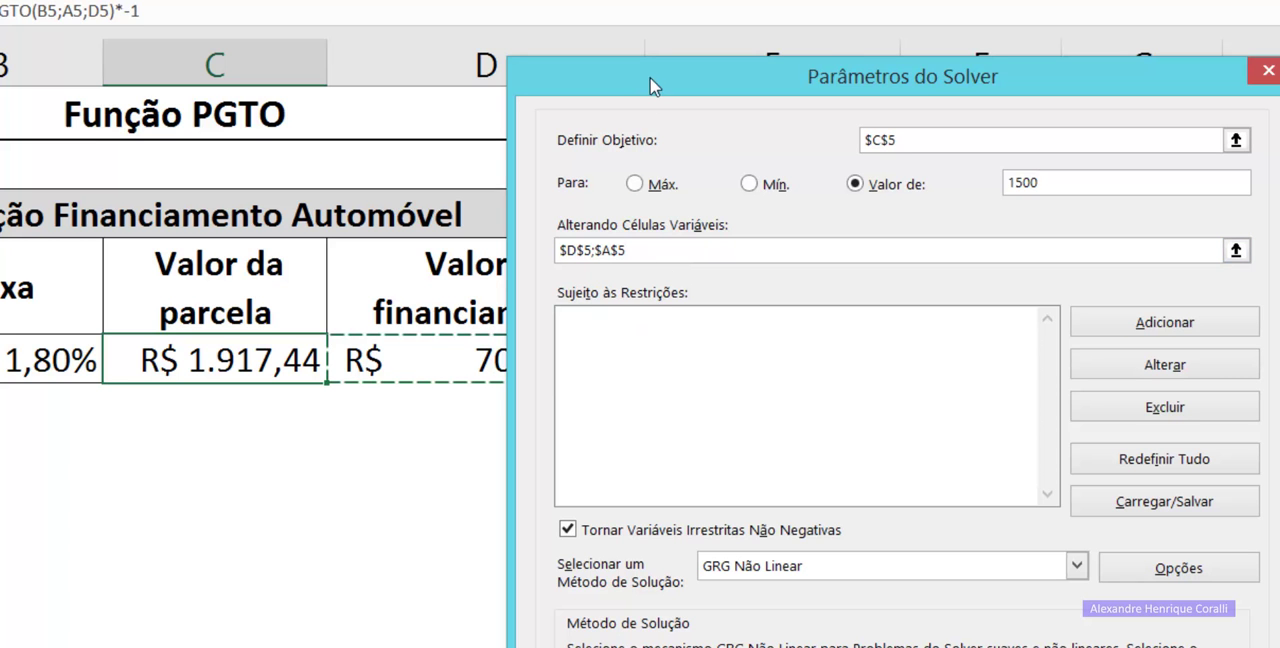
left_click_drag(650, 78, 880, 148)
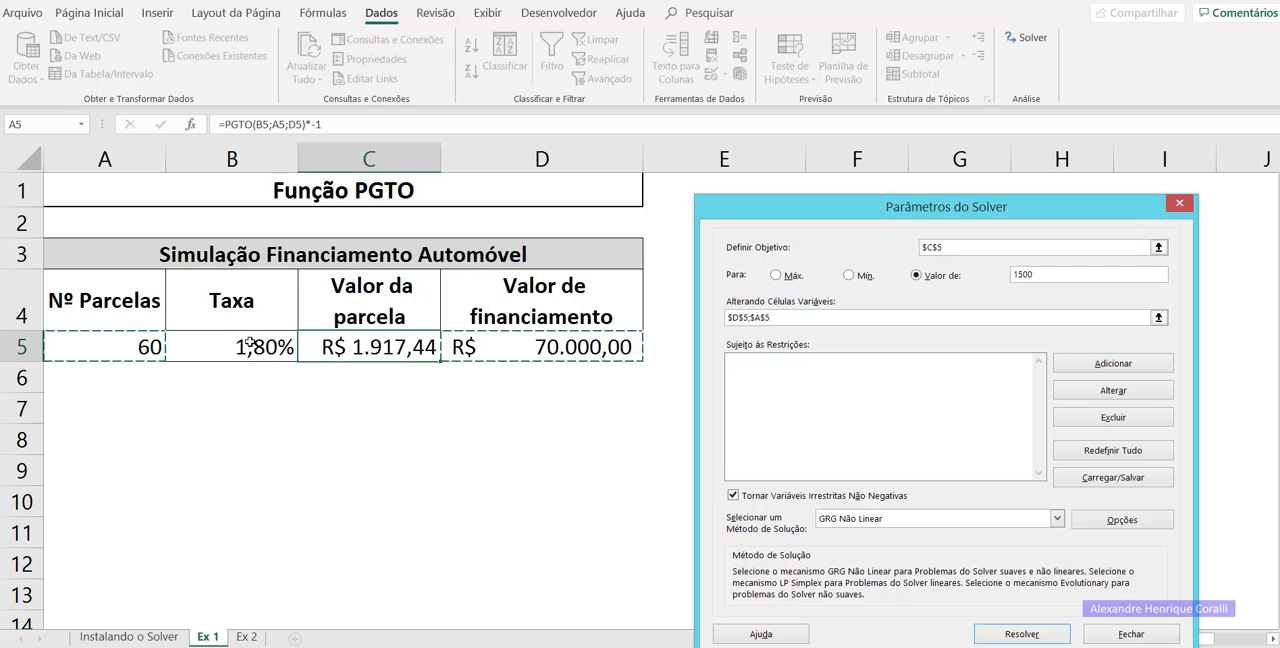
type(";")
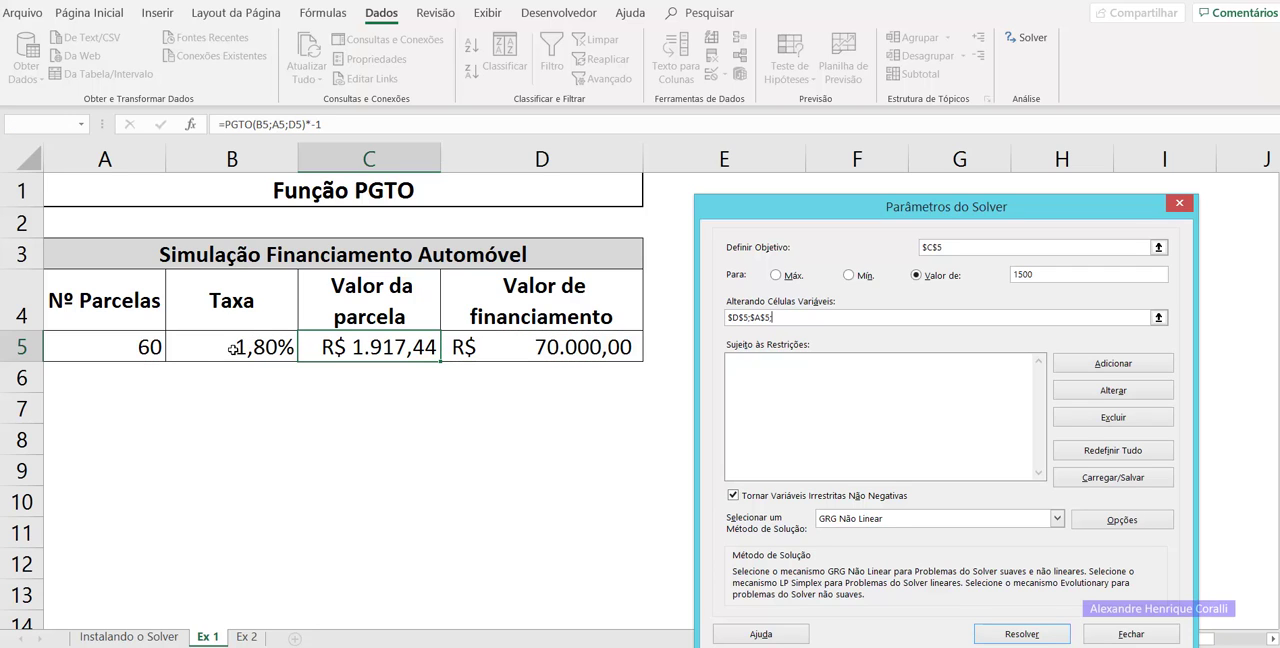
left_click(255, 347)
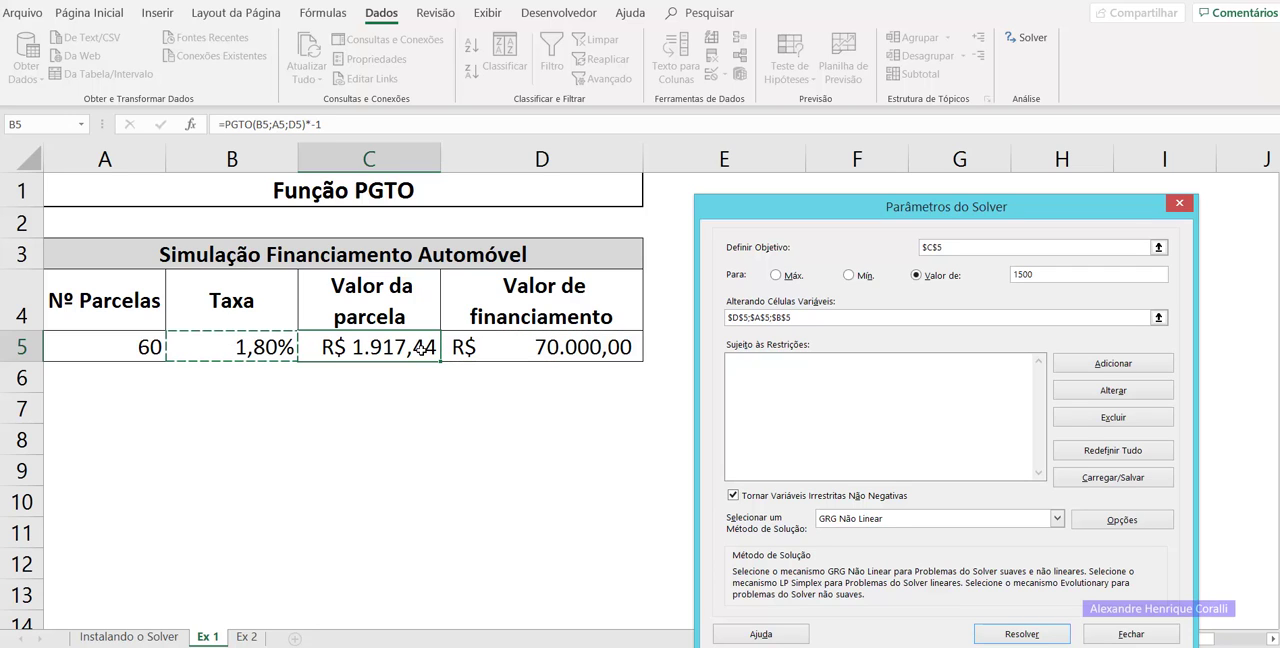
Run Solver, keep its solution, and check the resulting values in row 5.
left_click_drag(876, 207, 822, 129)
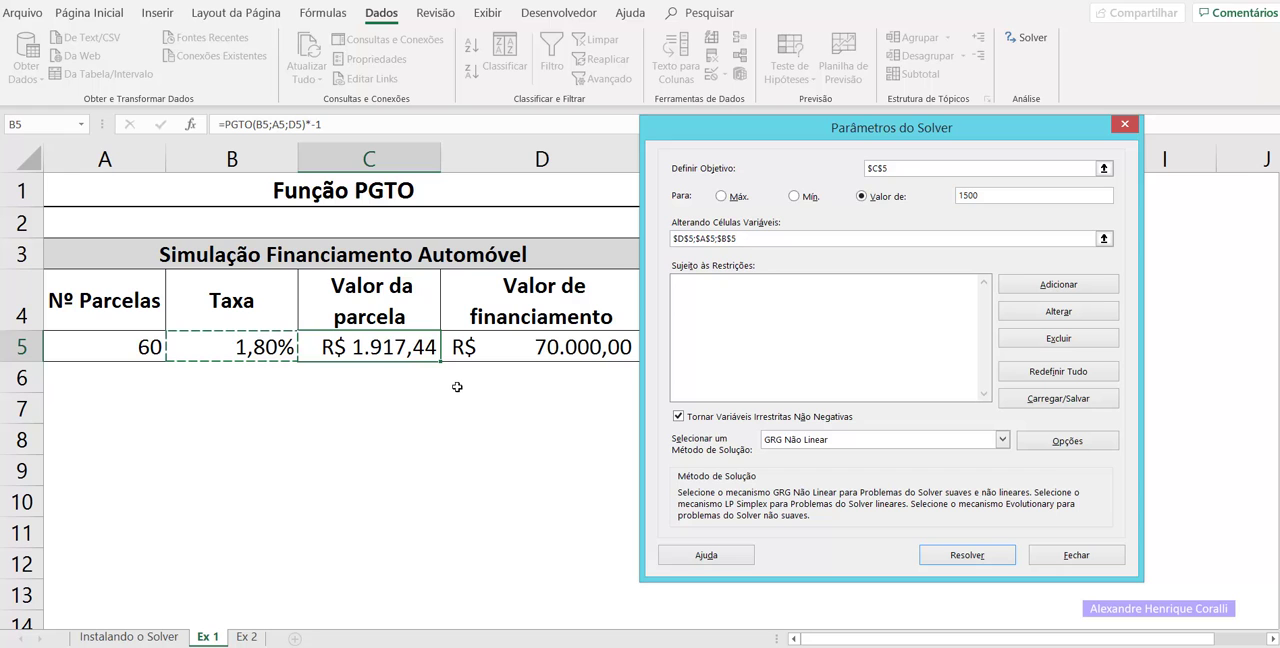
left_click(953, 556)
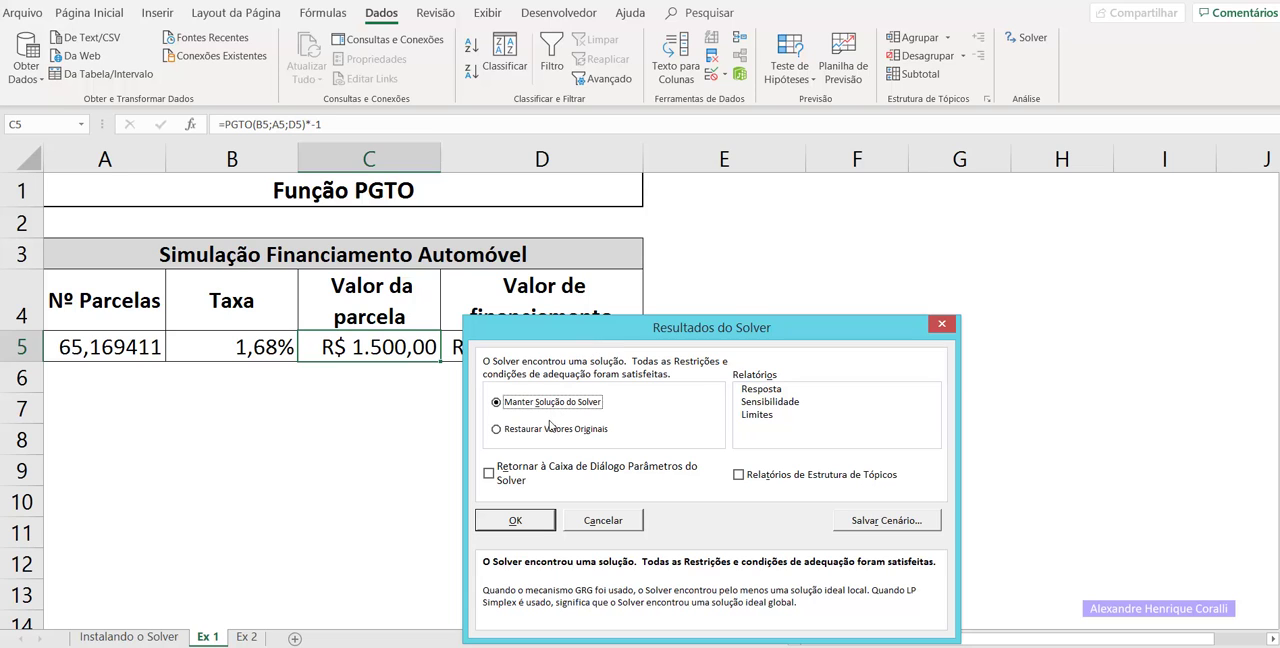
left_click(515, 521)
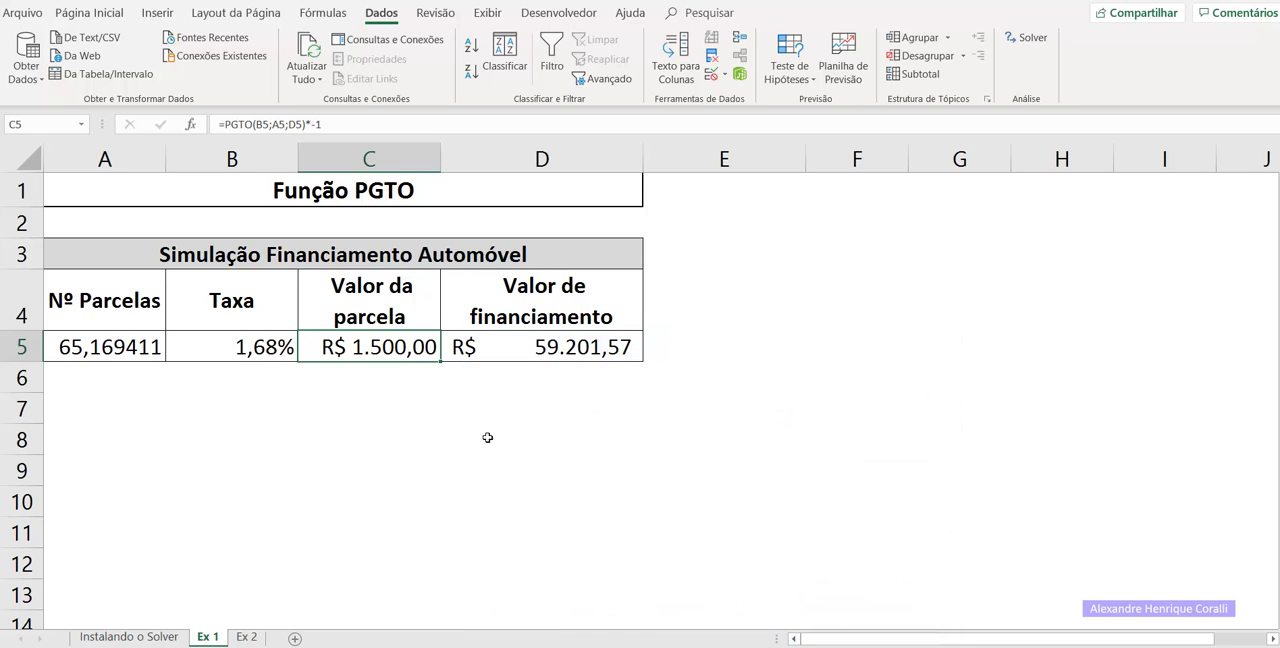
left_click(472, 415)
left_click(426, 346)
left_click(514, 352)
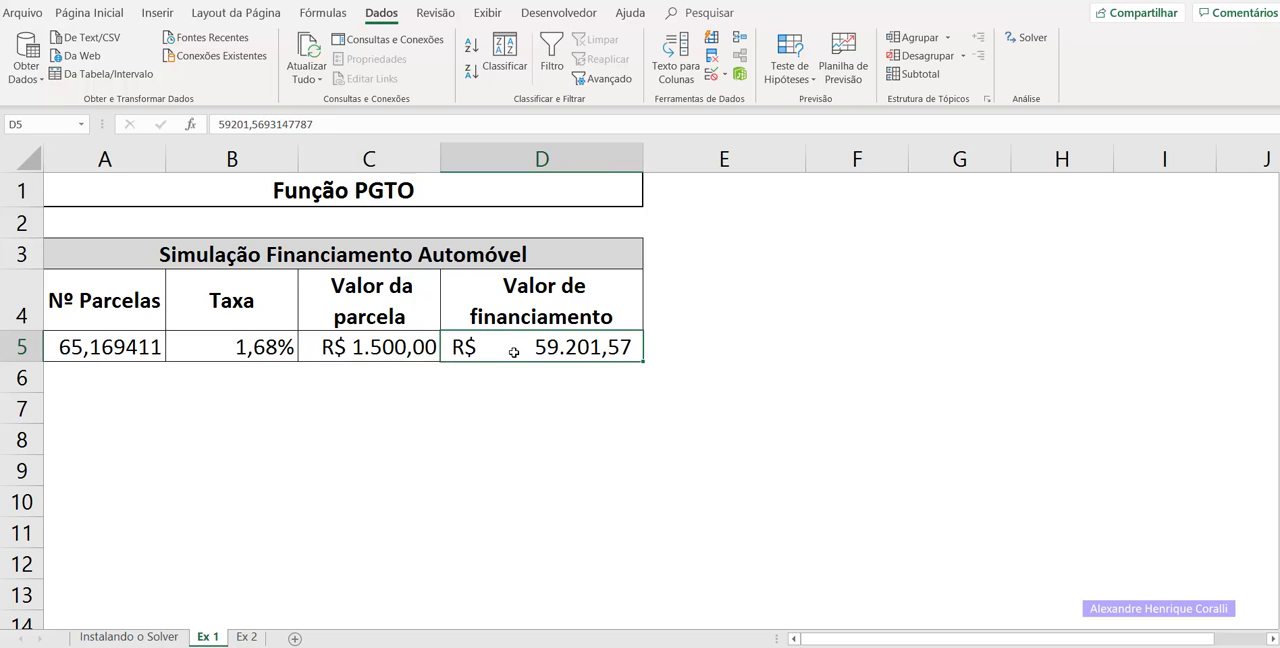
left_click(128, 356)
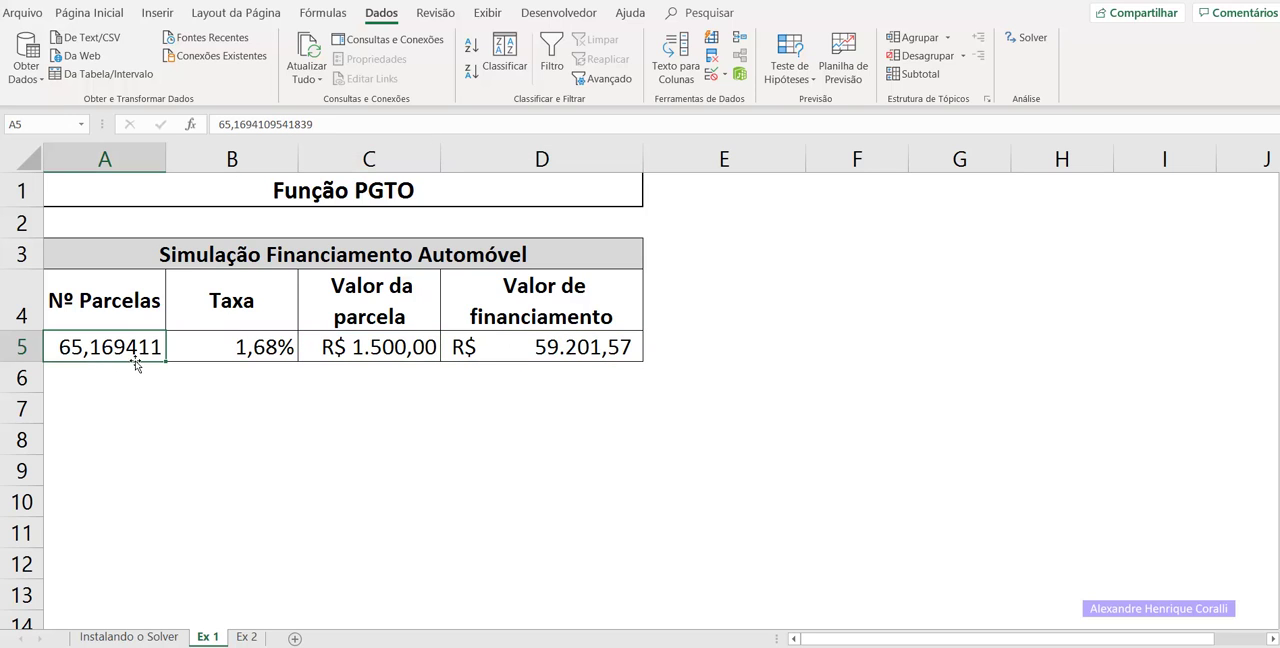
Review the Solver parameters defined for the installment cell C5 on the Ex 1 sheet, and close them without solving.
left_click(364, 347)
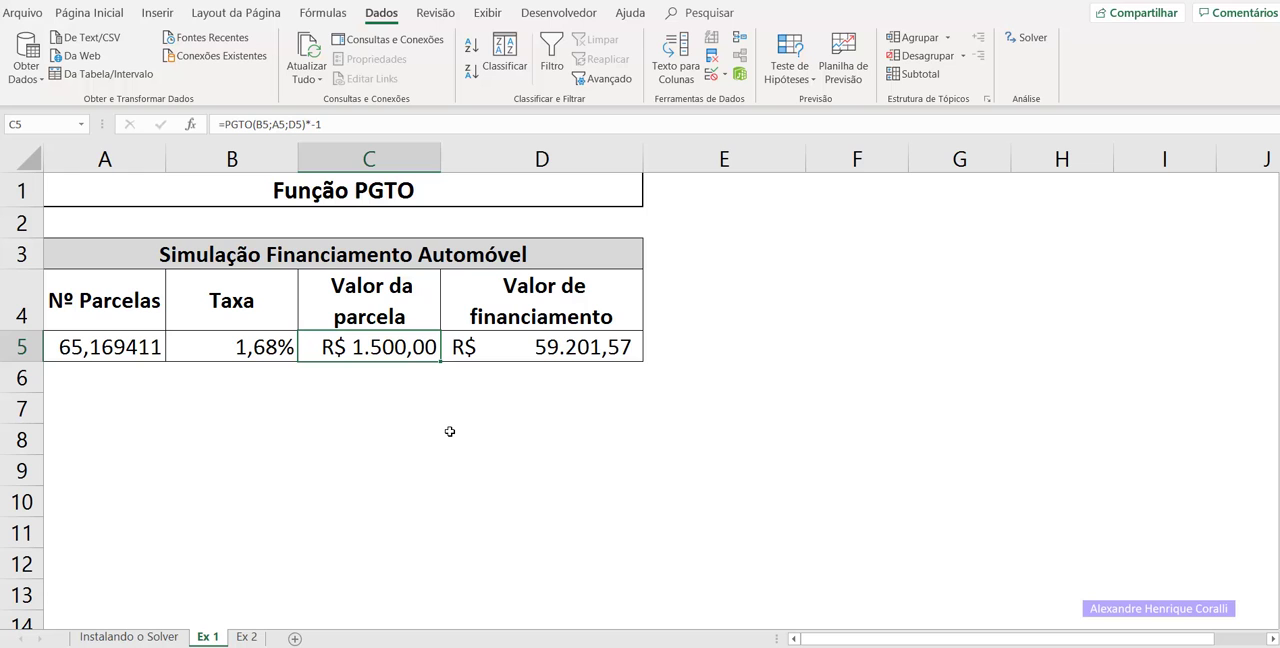
left_click(1043, 37)
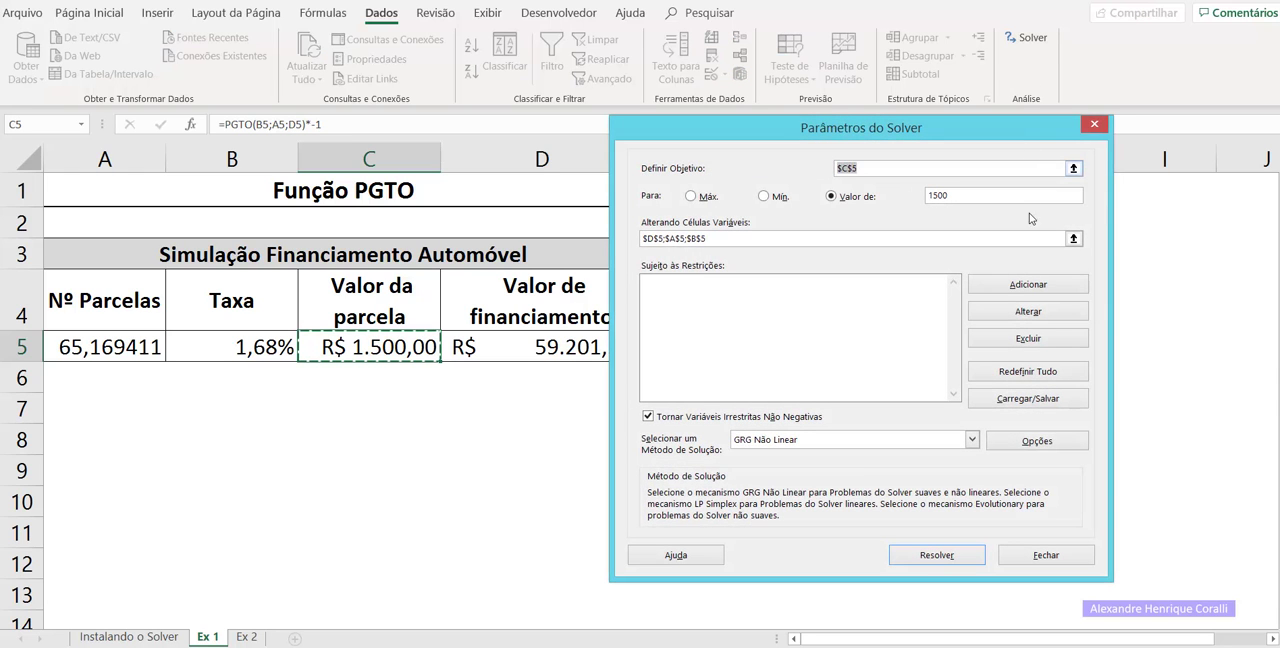
left_click(1094, 124)
left_click(428, 437)
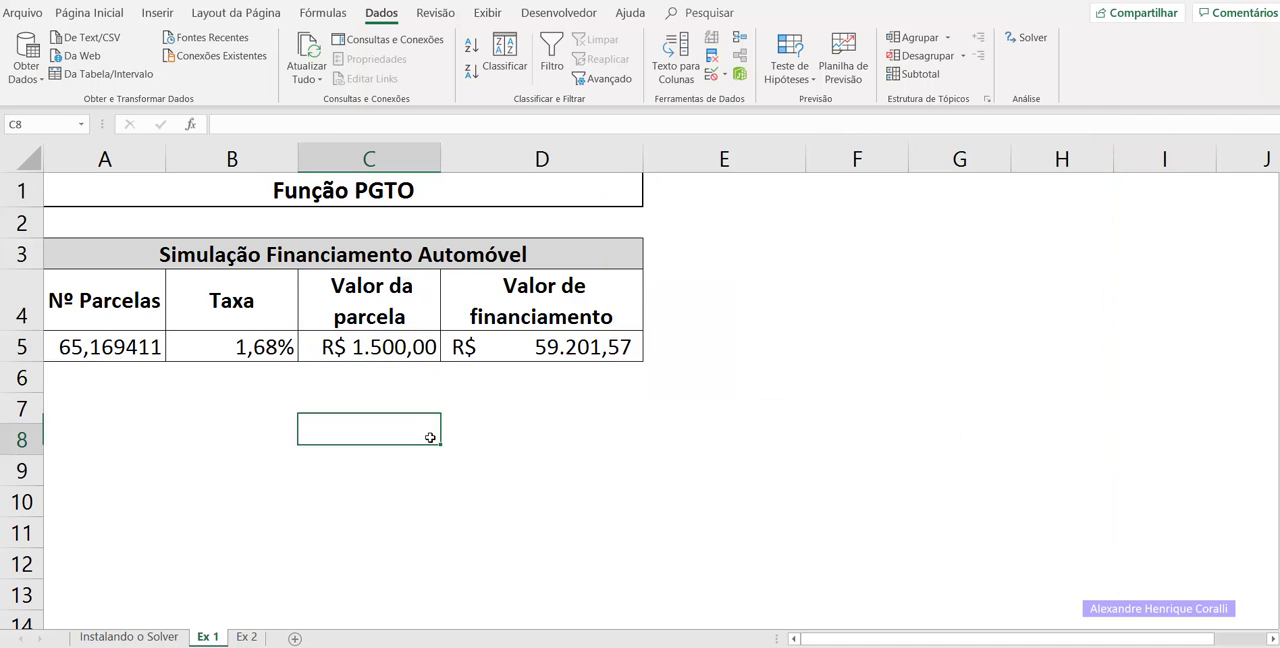
left_click(400, 408)
left_click(172, 391)
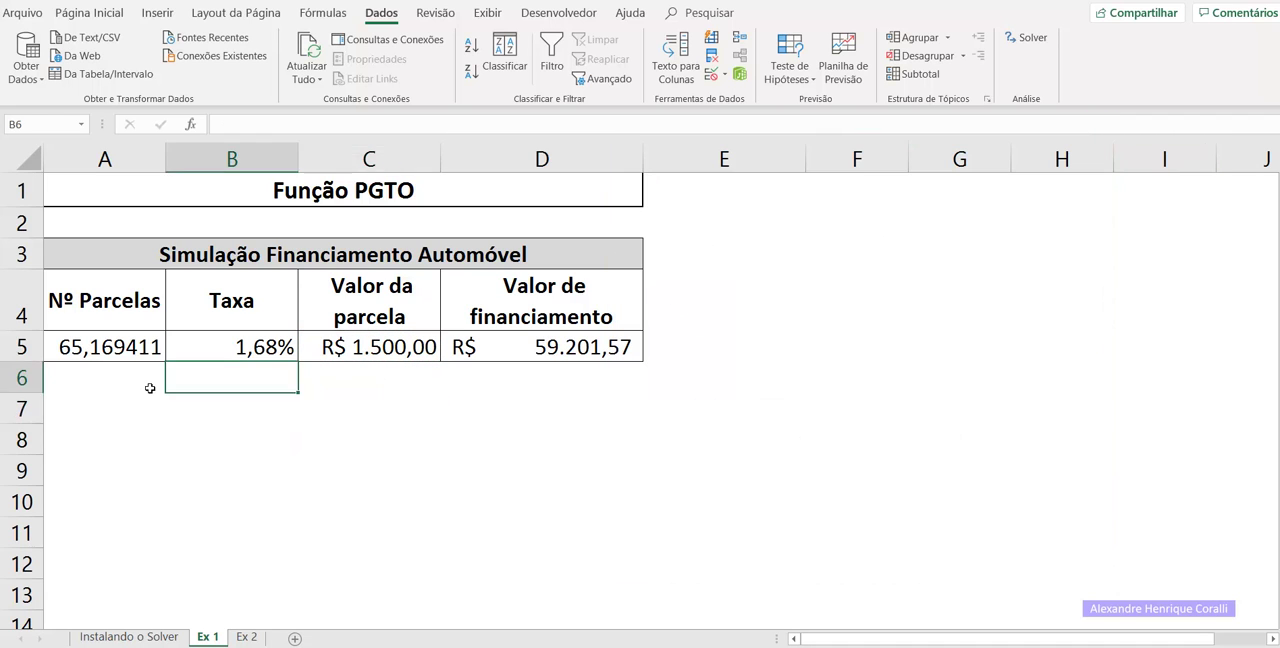
left_click(385, 344)
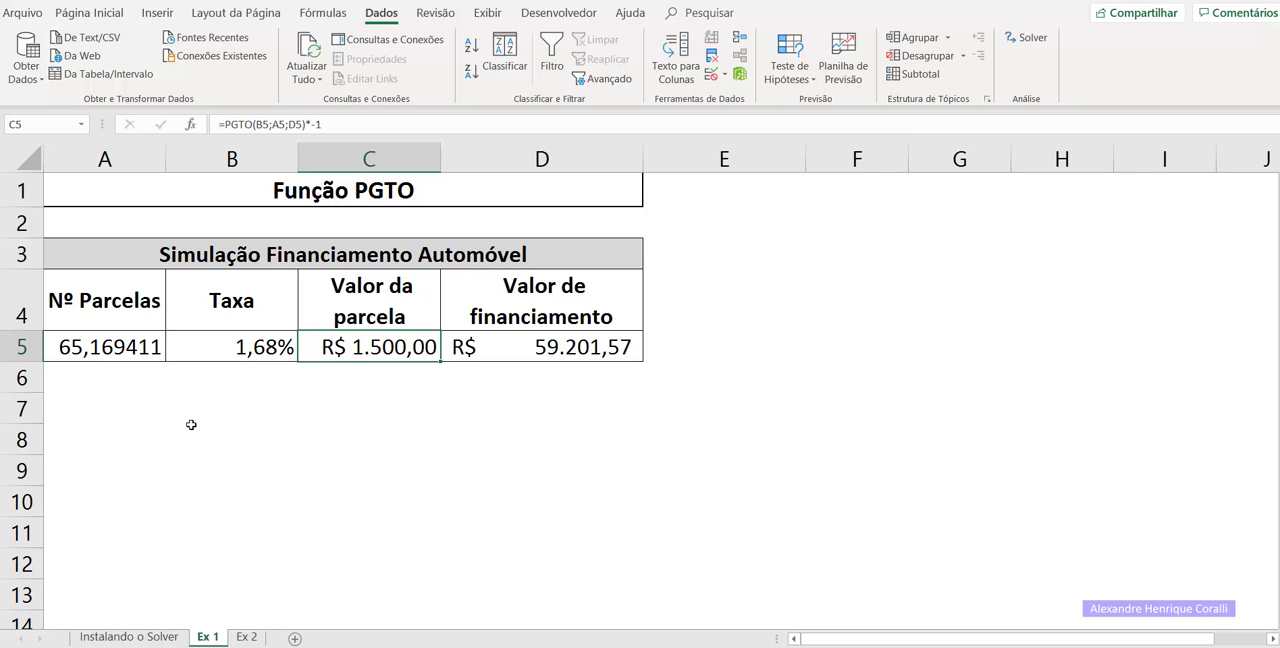
On the Ex 2 sheet, set the Solver objective to the installment cell C5 with a target value of 1500.
left_click(250, 639)
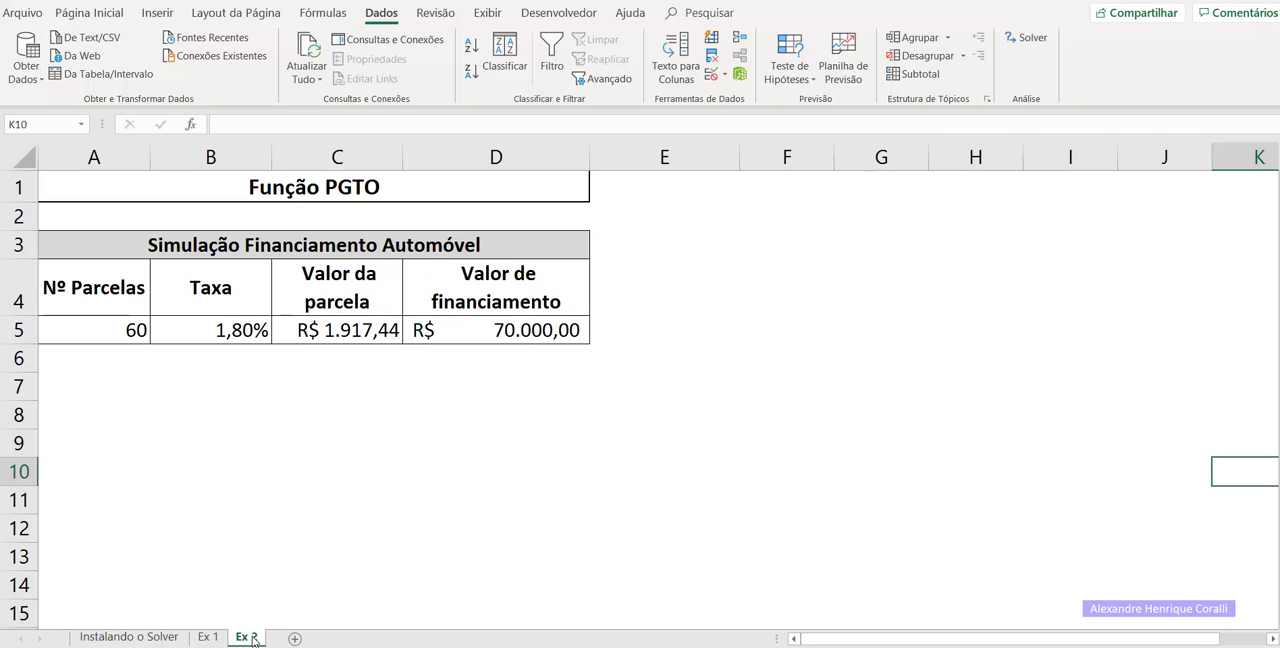
left_click(259, 434)
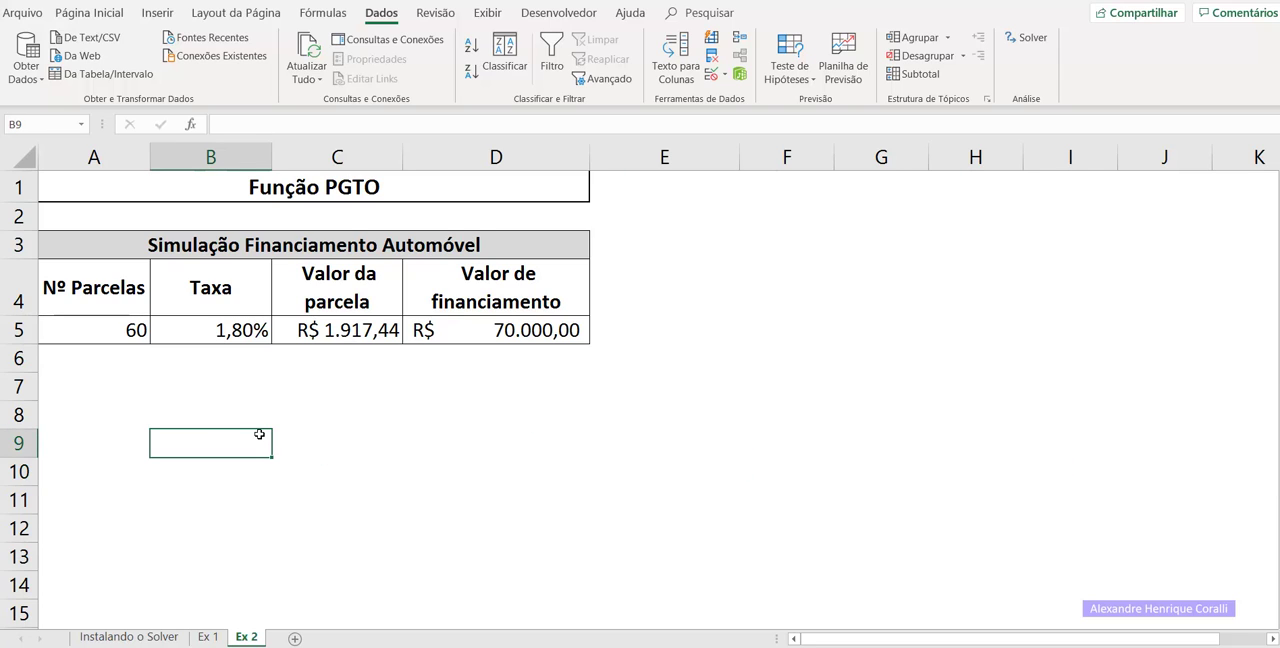
left_click(1027, 38)
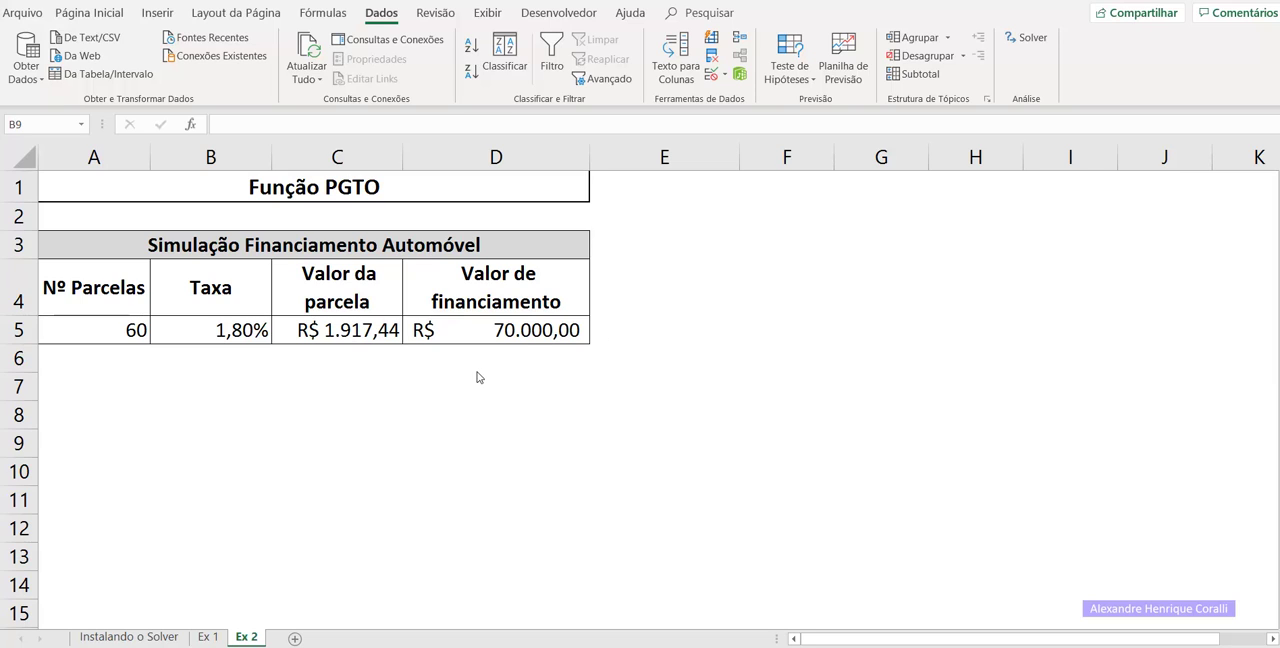
left_click(361, 339)
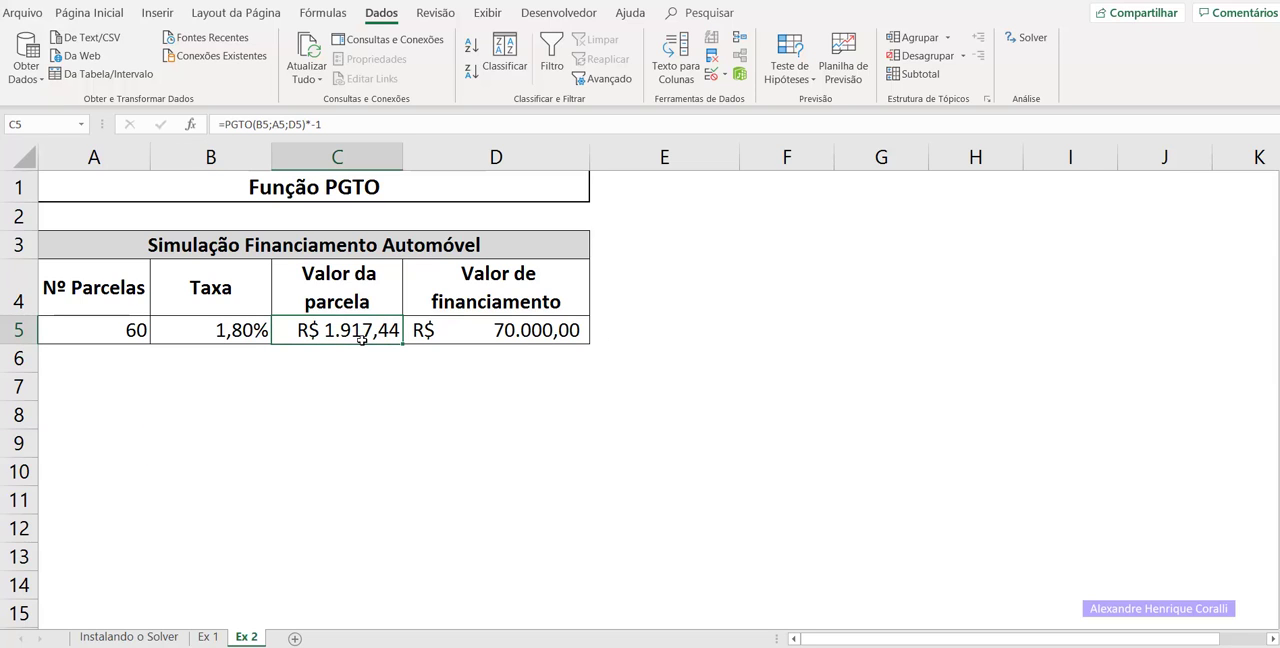
left_click(1020, 38)
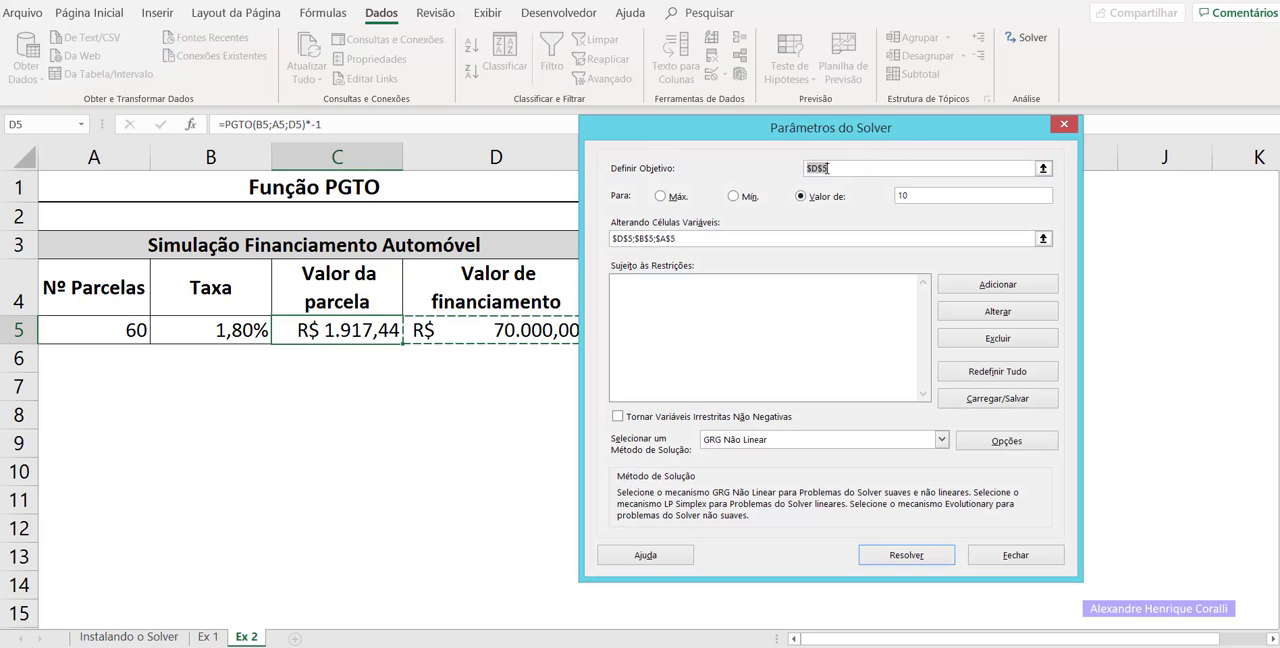
left_click(350, 338)
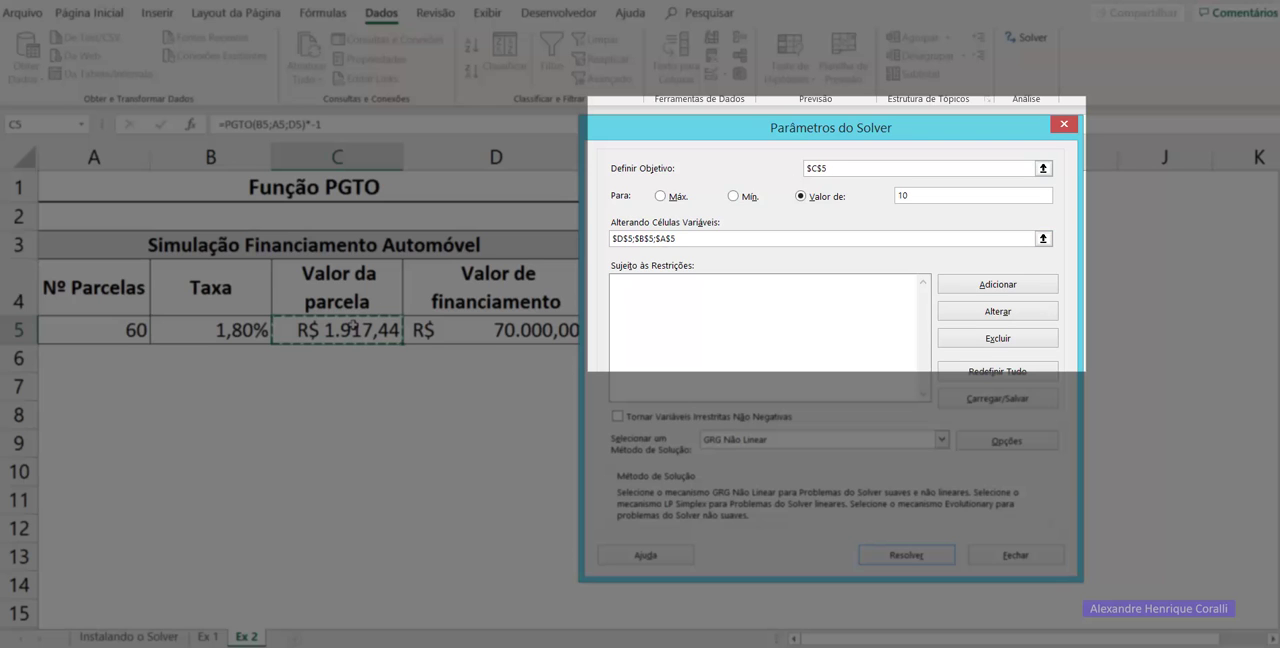
left_click(948, 196)
key("BackSpace")
key("BackSpace")
type("1500")
Replace the Solver's variable cells with the number of installments, rate and financing amount: $A$5;$B$5;$D$5.
left_click_drag(683, 239, 571, 239)
key("BackSpace")
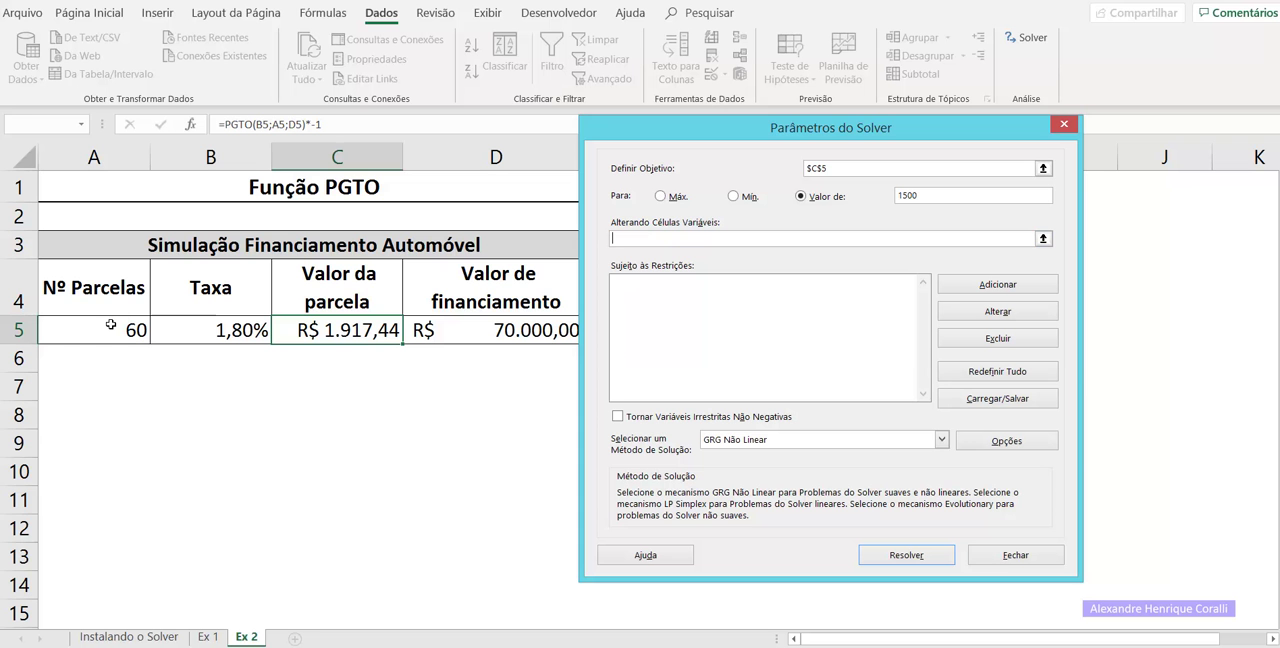
left_click(111, 324)
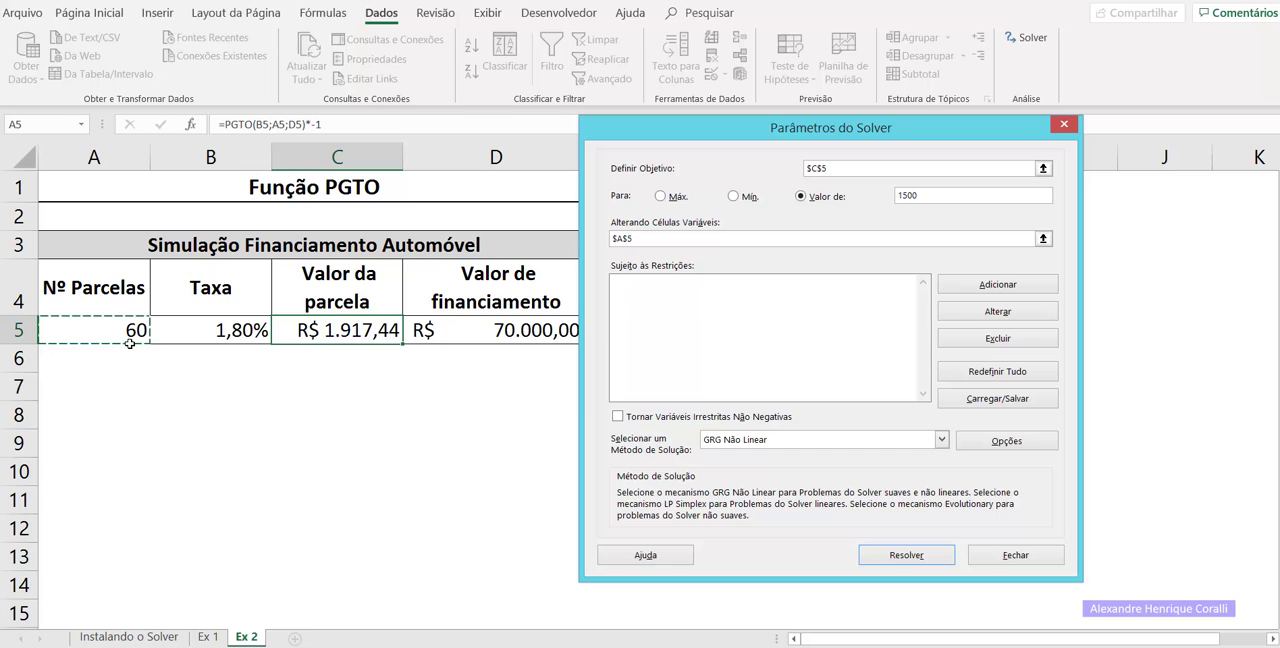
left_click(197, 333, "ctrl")
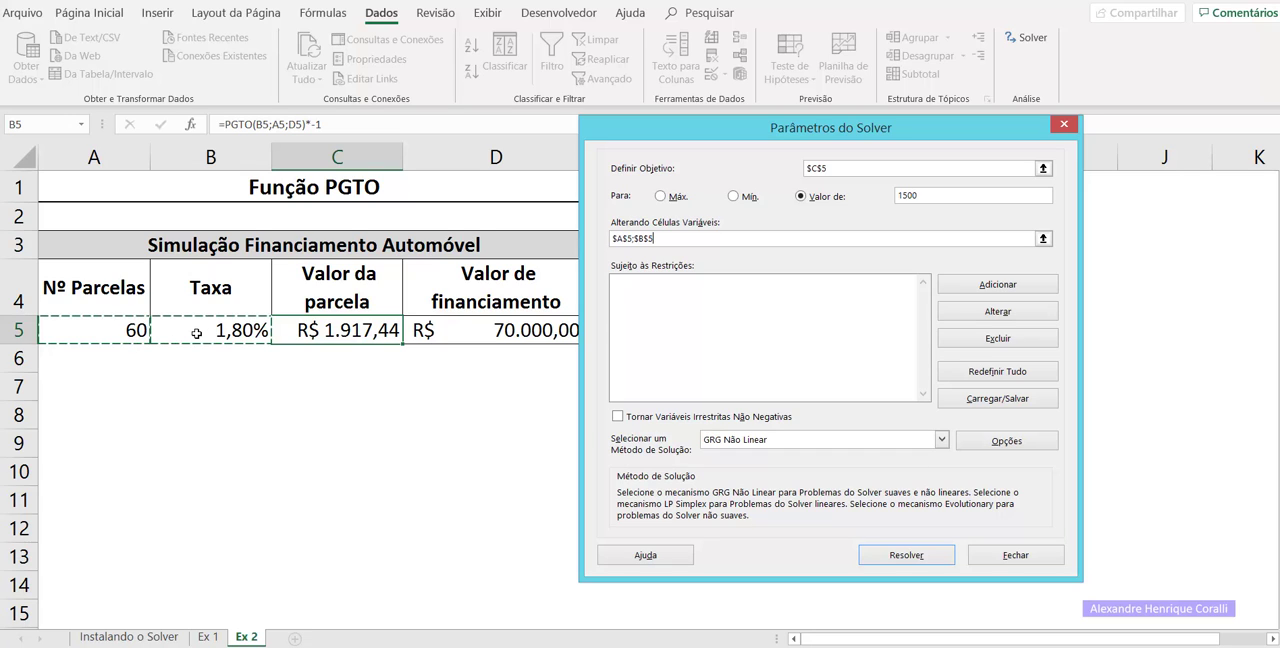
left_click(514, 338, "ctrl")
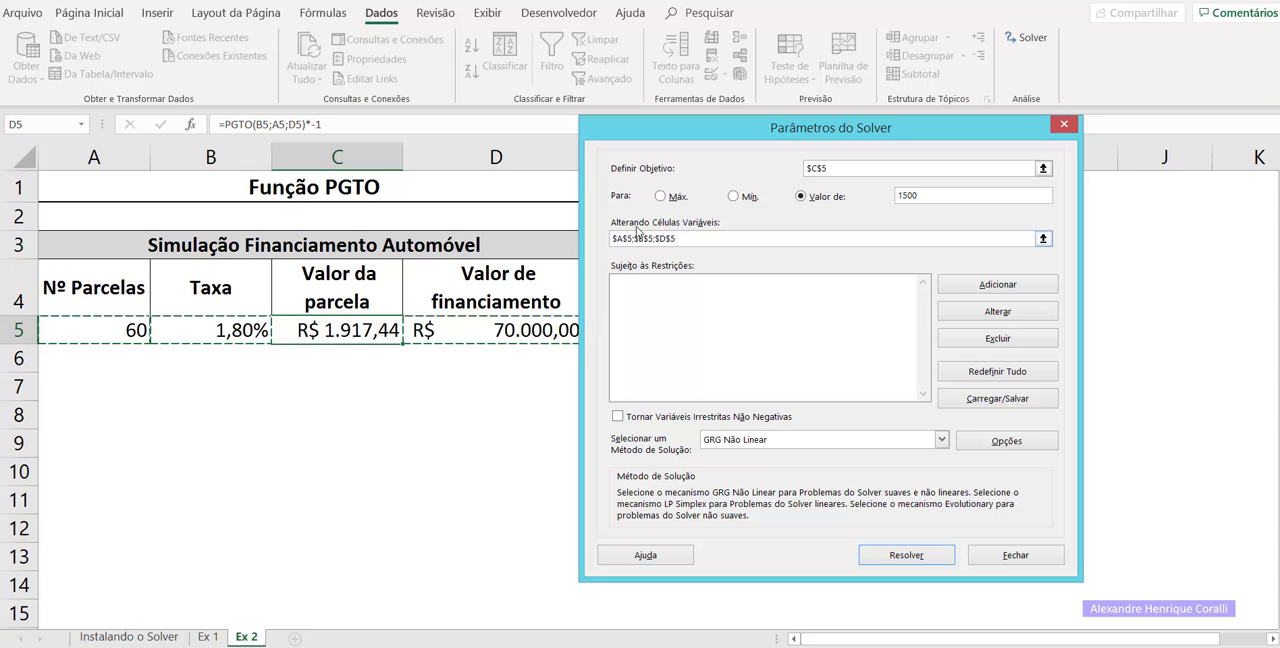
Add a Solver constraint requiring the number of installments in A5 to be an integer (int).
left_click(1006, 288)
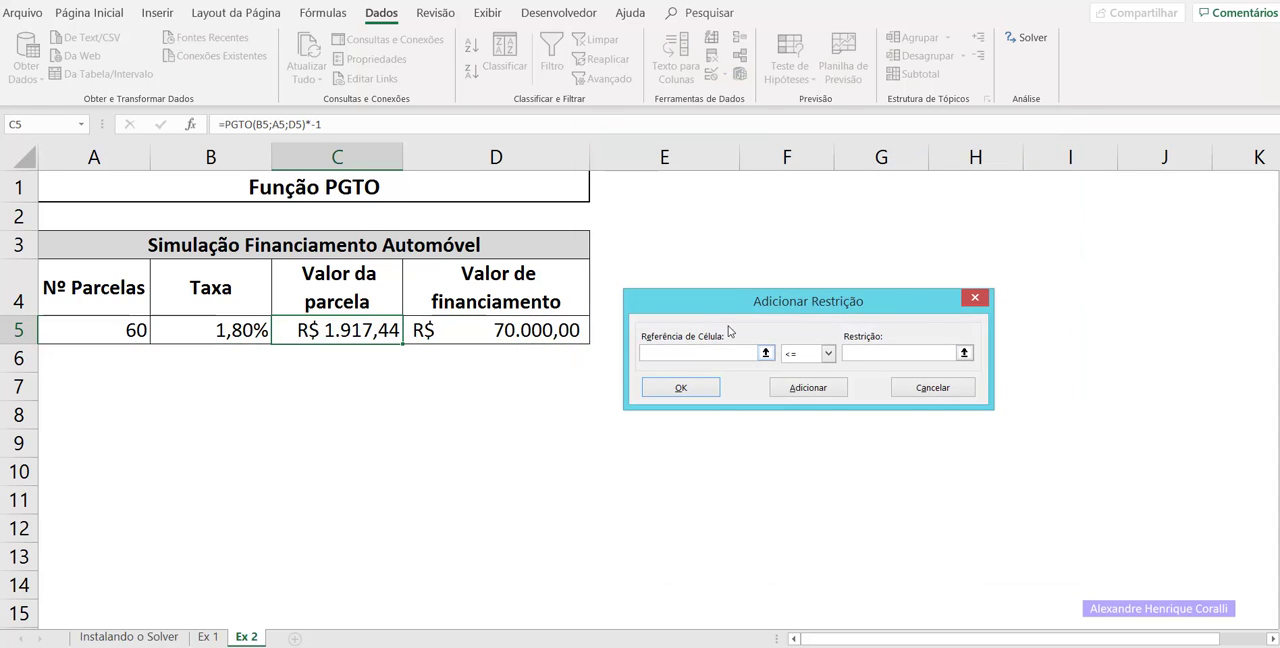
left_click(128, 332)
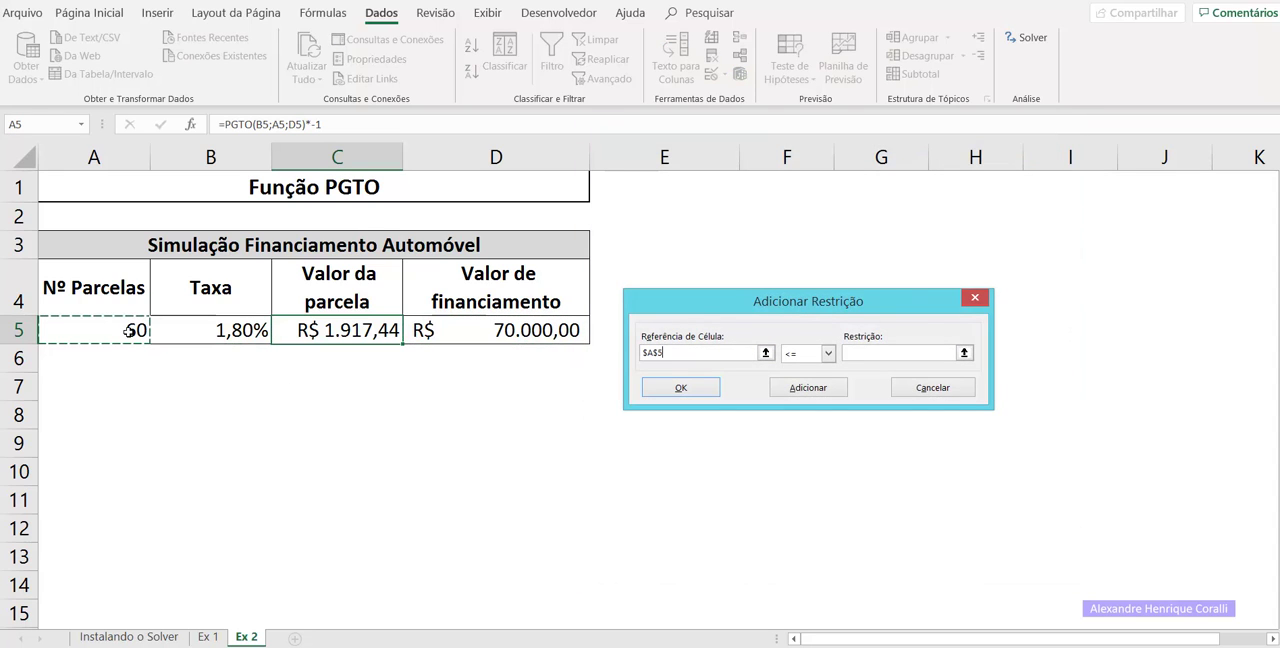
left_click(828, 353)
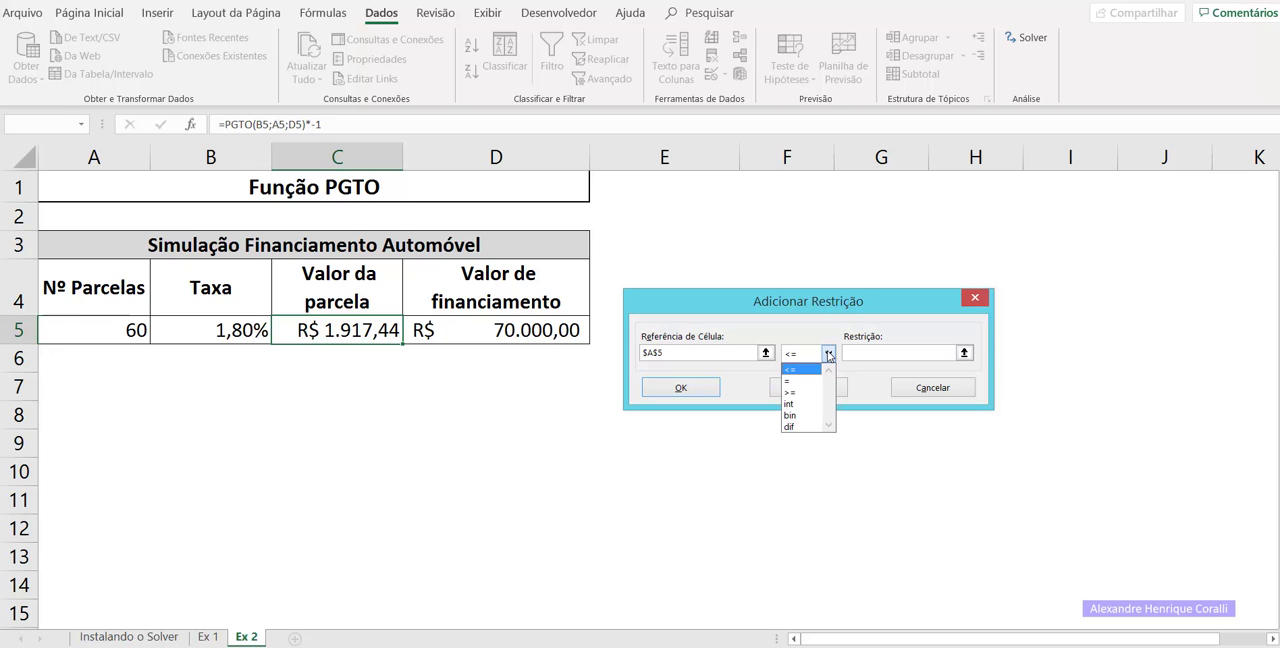
left_click(805, 403)
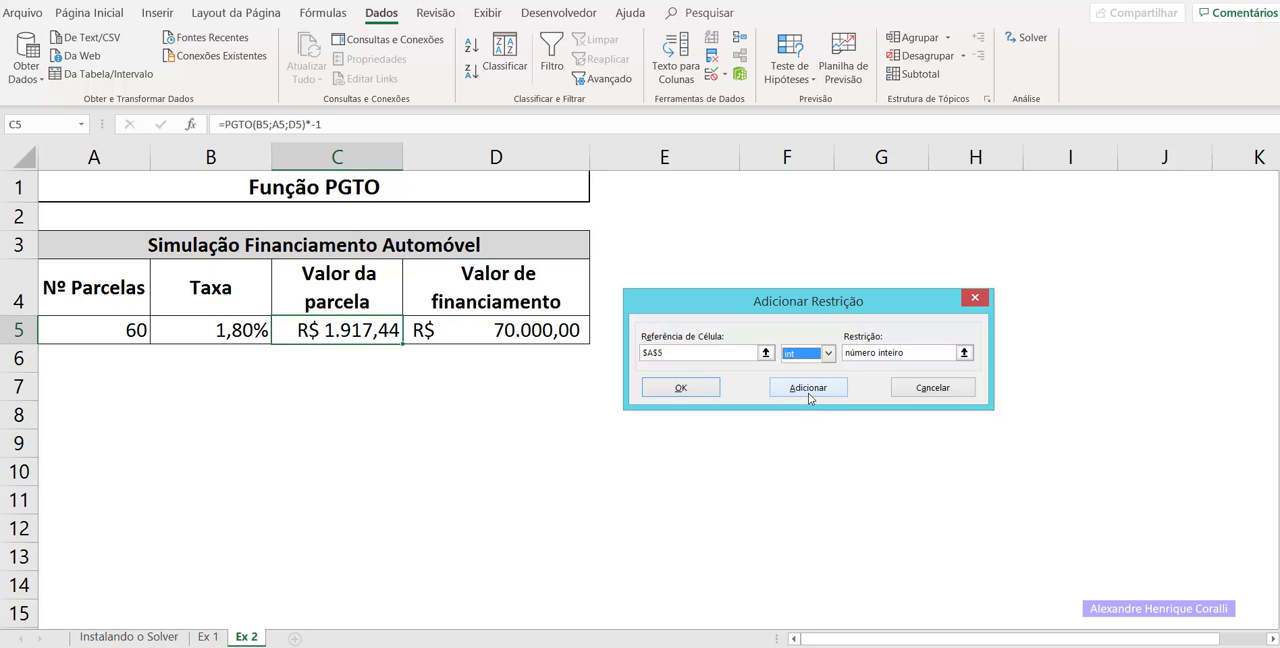
left_click(809, 395)
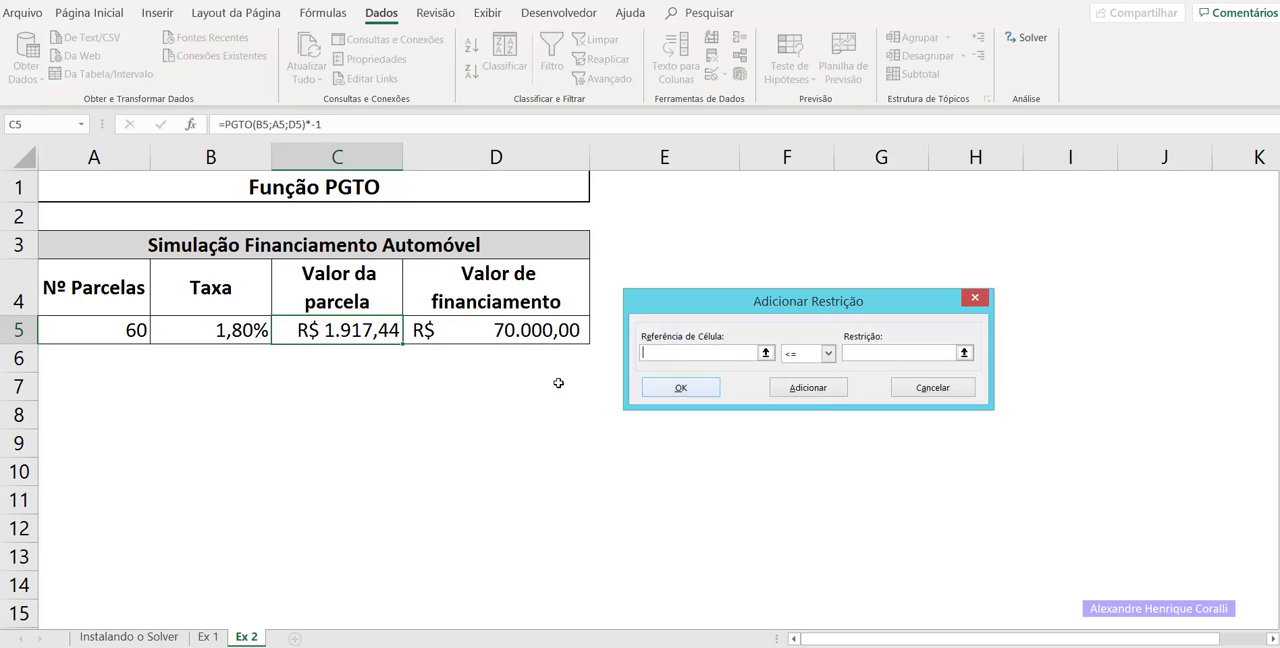
Add a Solver constraint requiring the rate in B5 to be >= 0,01.
left_click(240, 322)
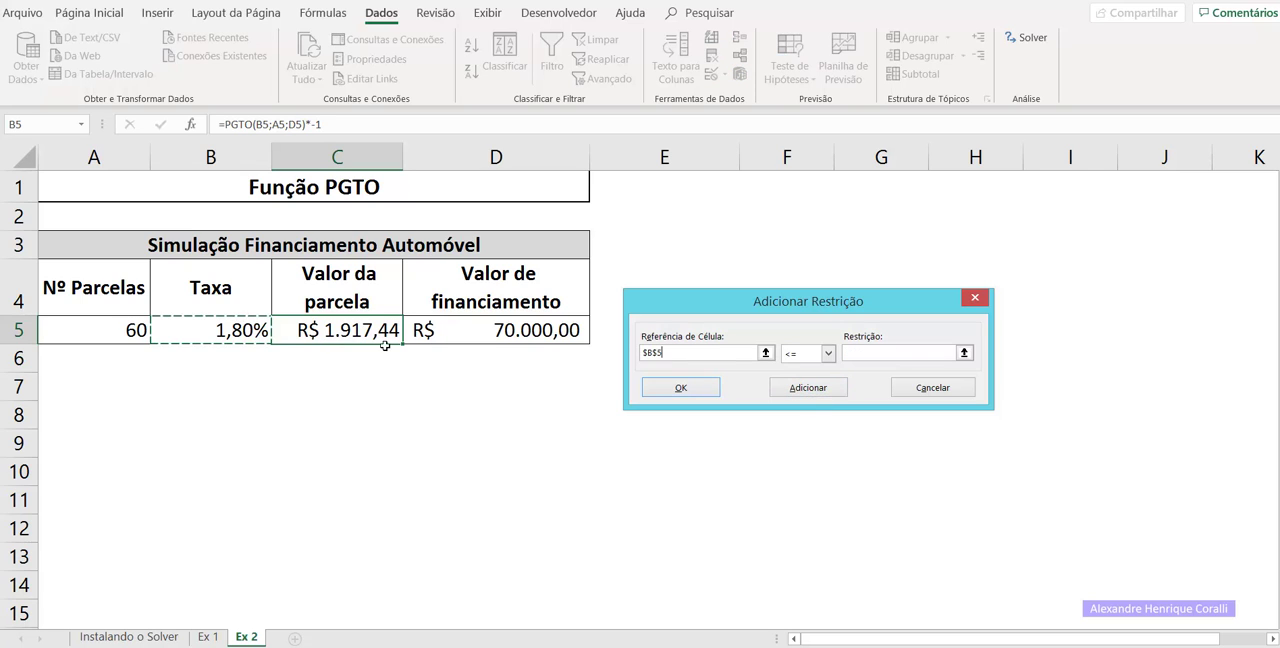
left_click(826, 353)
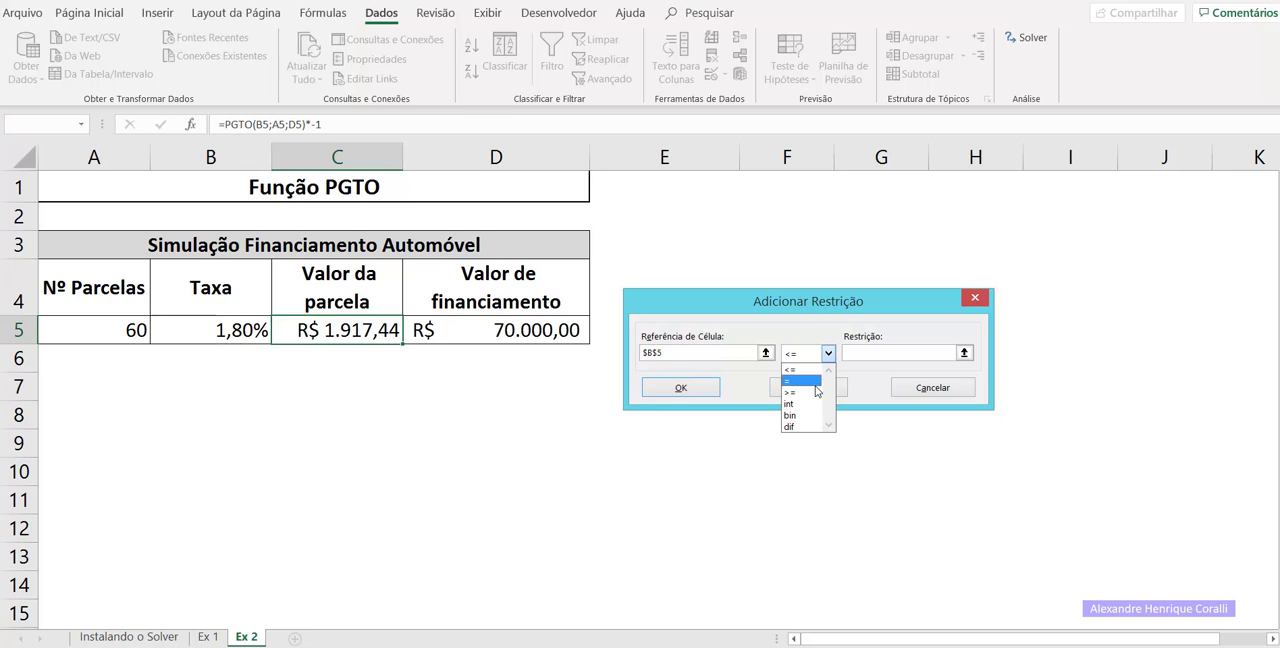
left_click(818, 392)
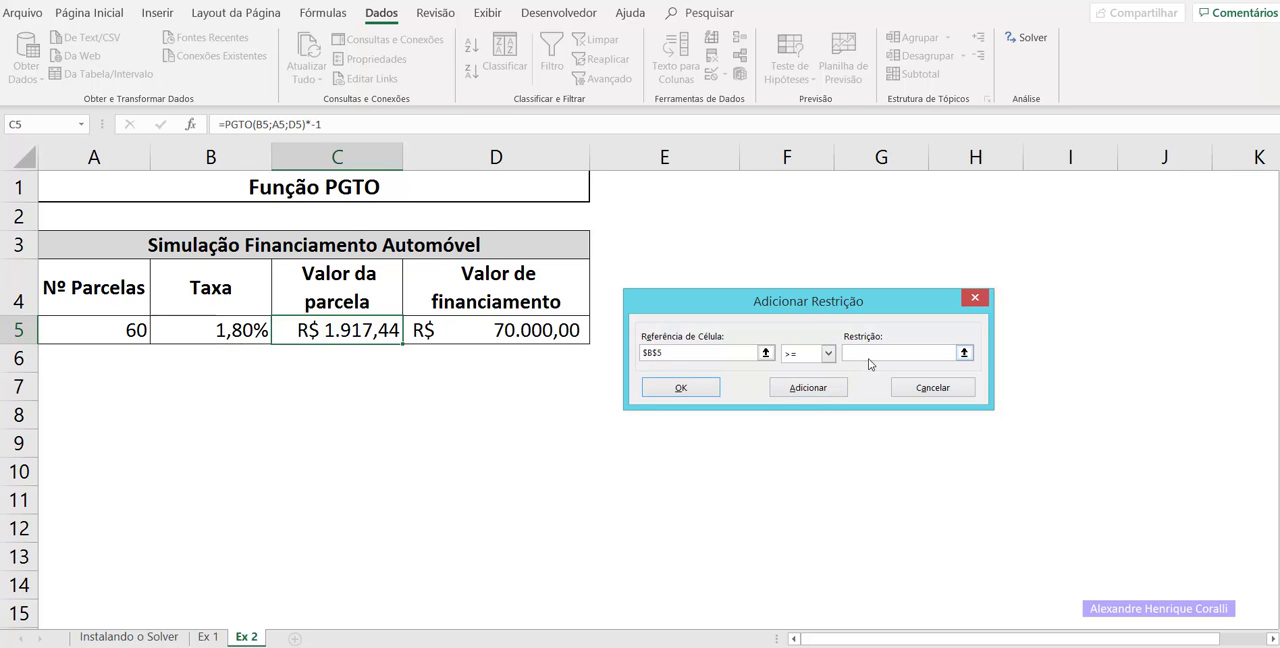
type("0,01")
left_click(786, 388)
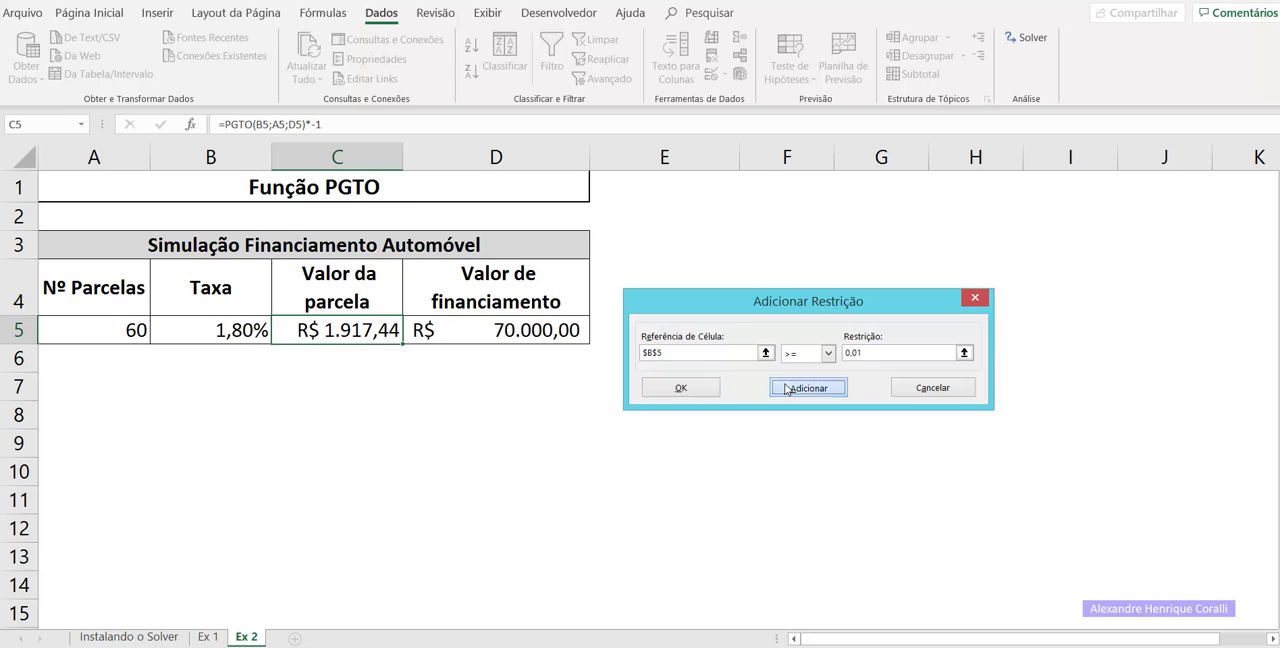
Add a final Solver constraint requiring the financing amount in D5 to be >= 60000, and return to the Solver parameters.
left_click(524, 324)
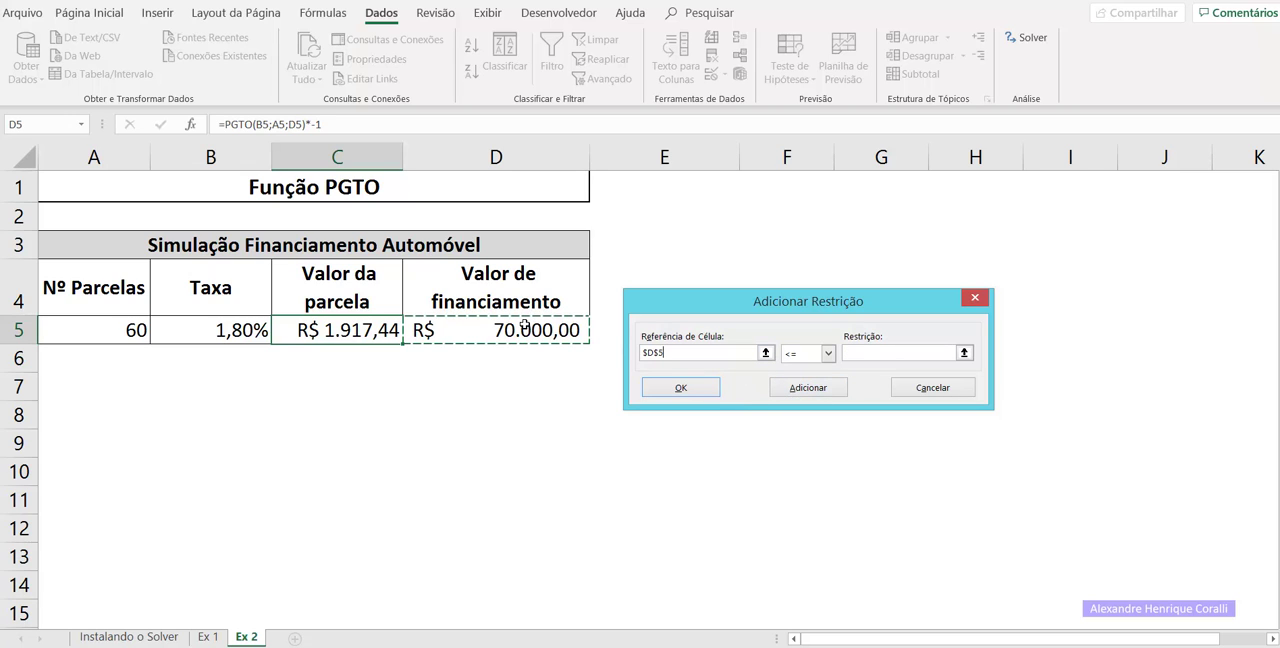
left_click(829, 353)
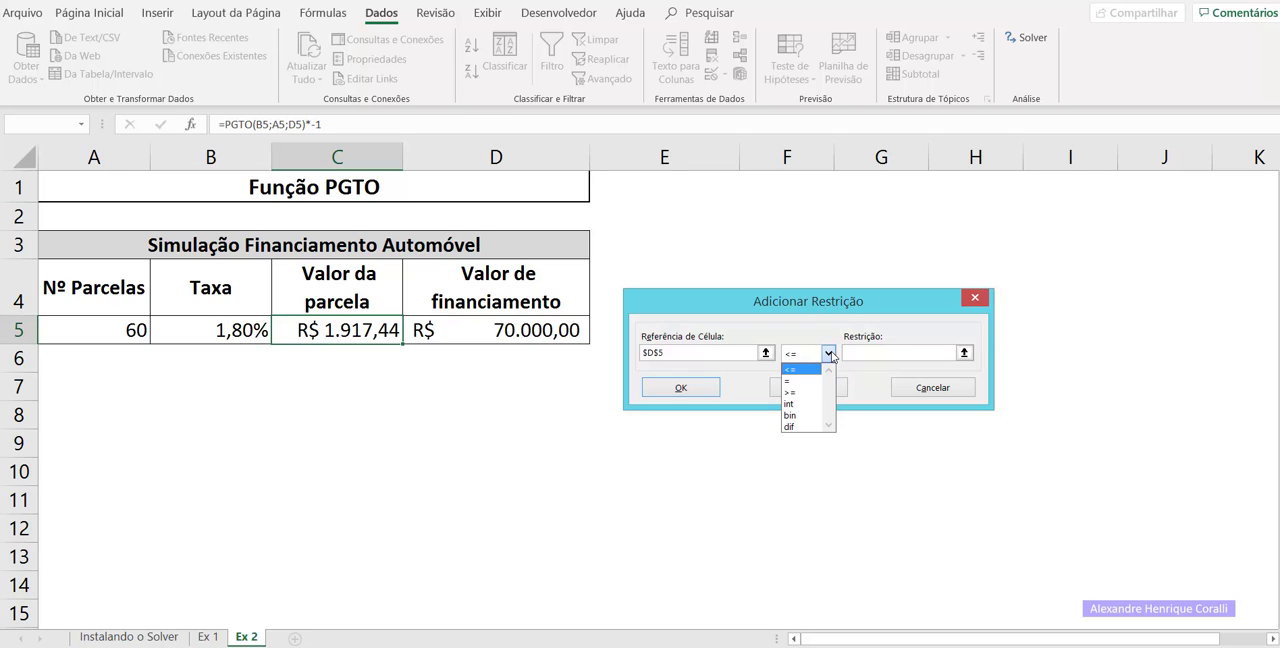
left_click(796, 392)
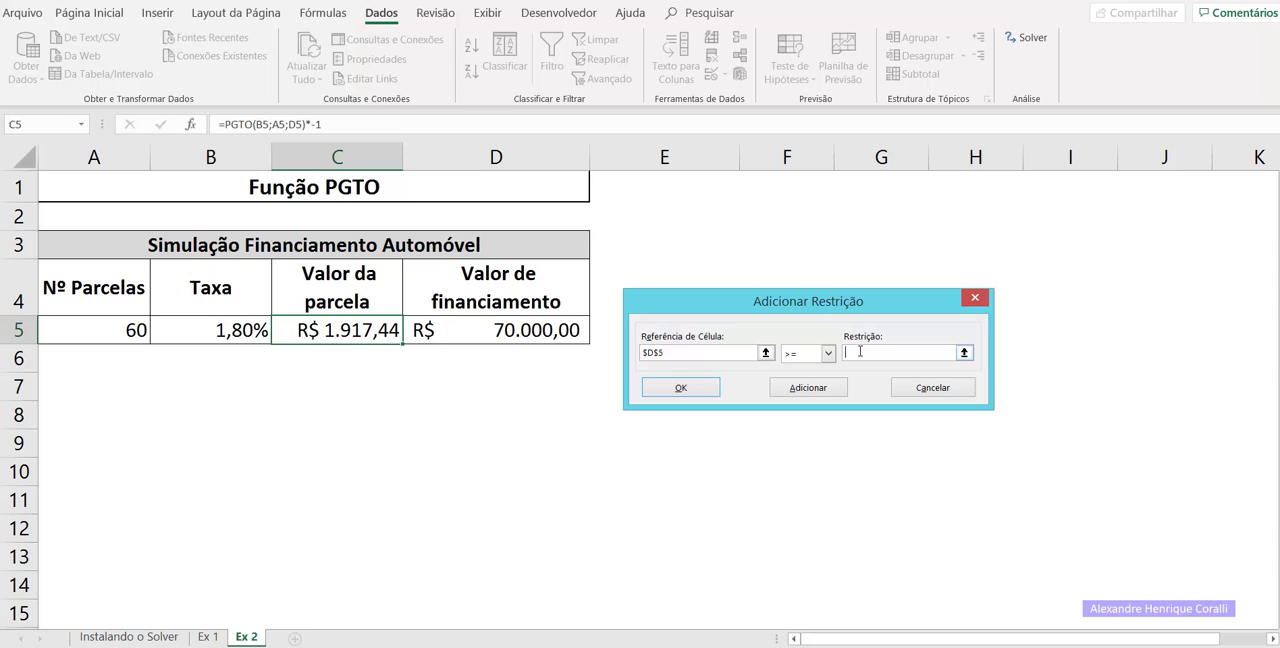
type("60000")
key("Left")
key("Left")
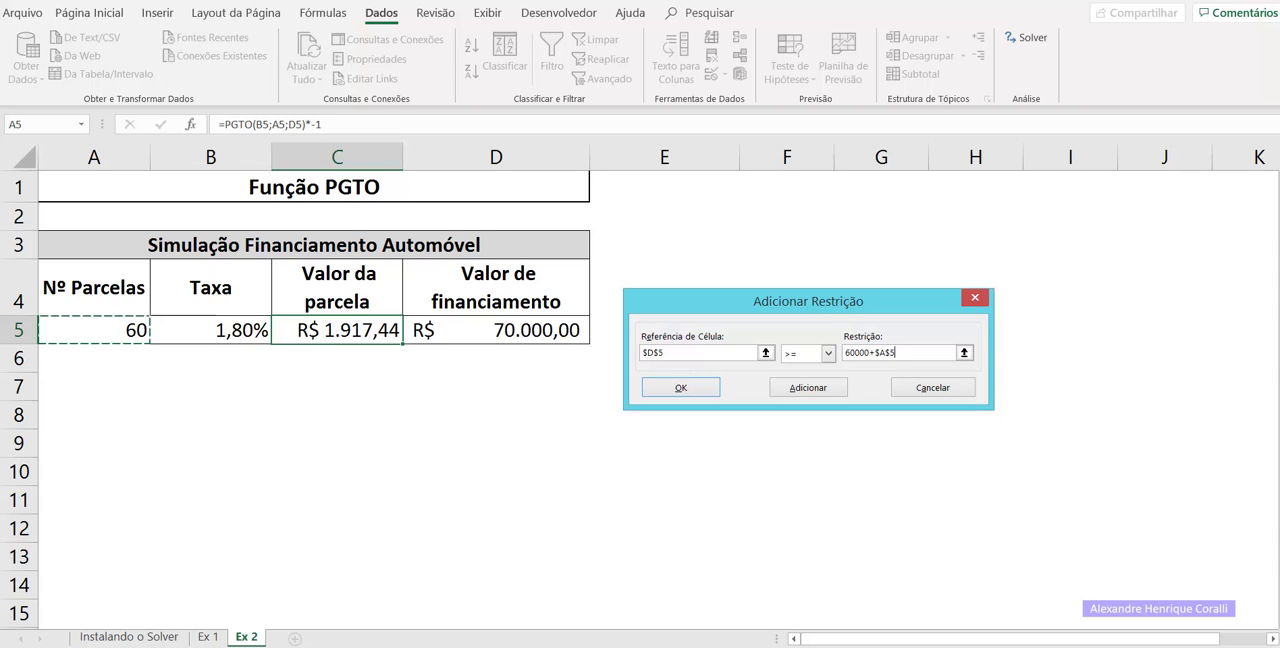
key("BackSpace")
key("BackSpace")
key("BackSpace")
key("BackSpace")
key("BackSpace")
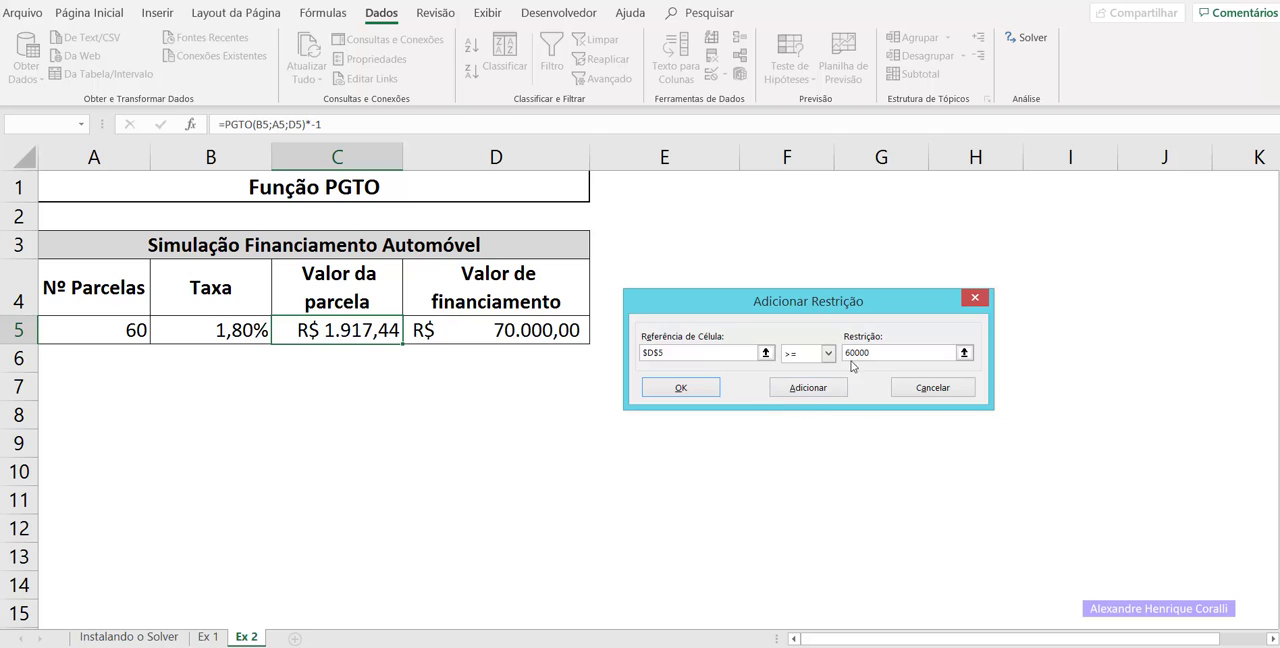
left_click_drag(855, 354, 887, 355)
left_click(887, 354)
left_click(667, 397)
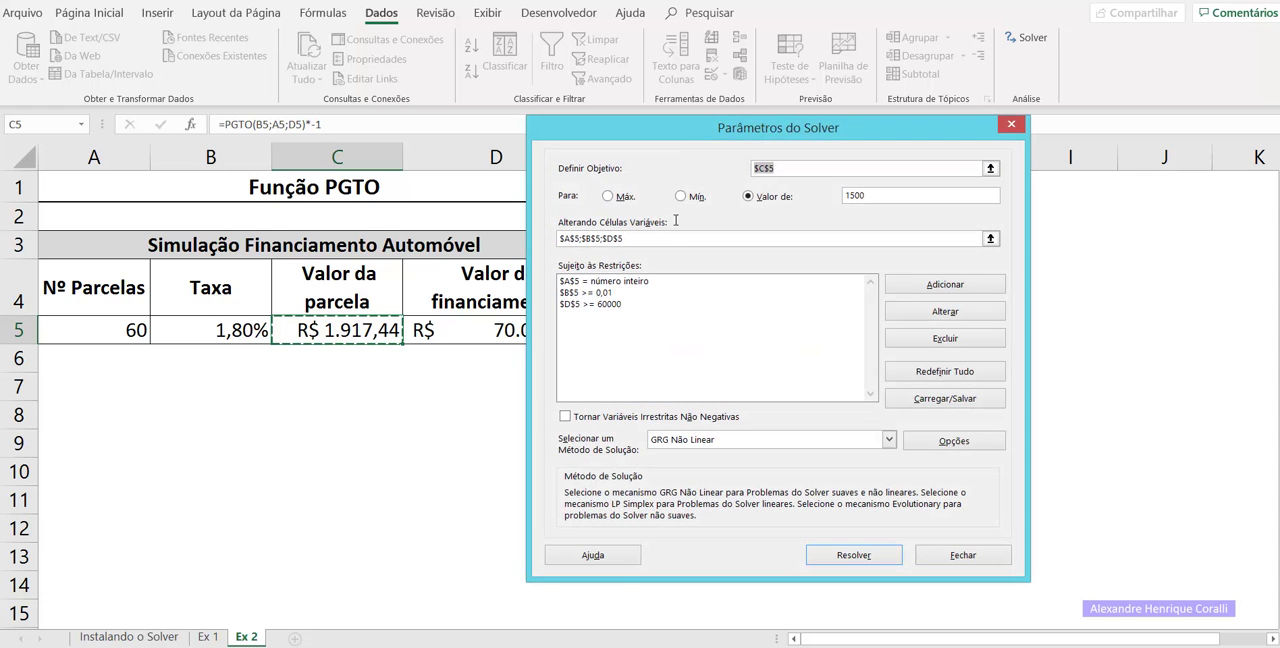
Run Solver with the constraints, keep its solution, and check the resulting number of installments and rate in row 5.
left_click_drag(681, 134, 798, 142)
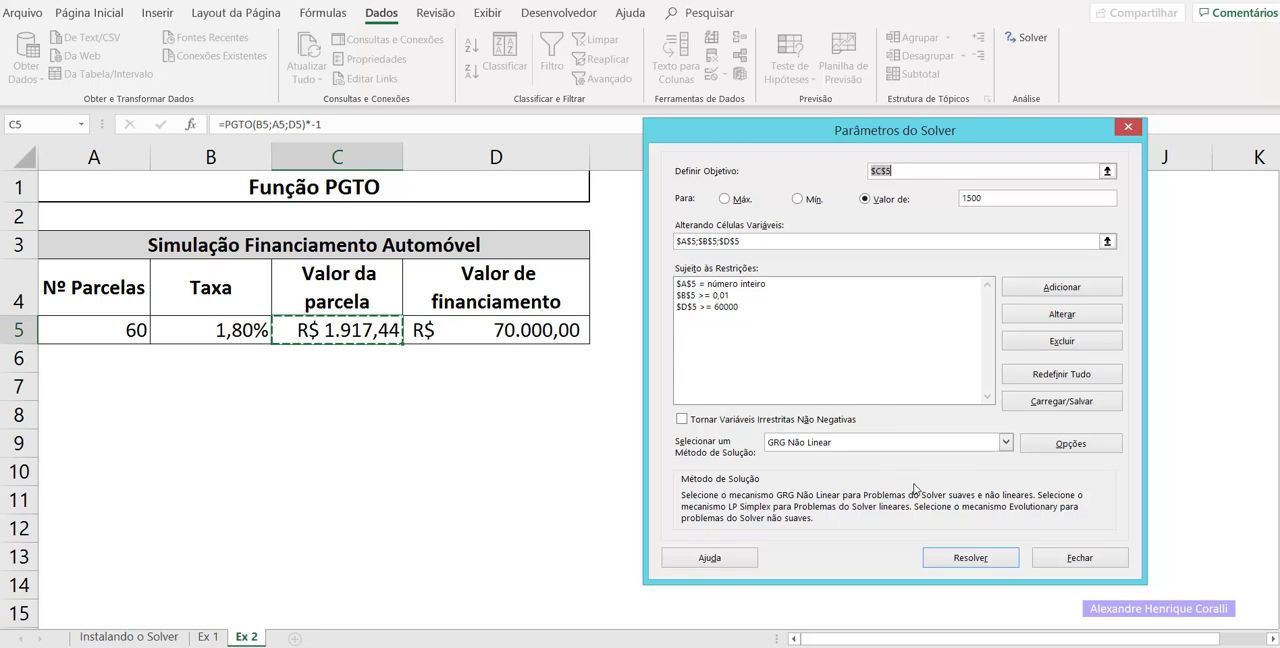
left_click(968, 559)
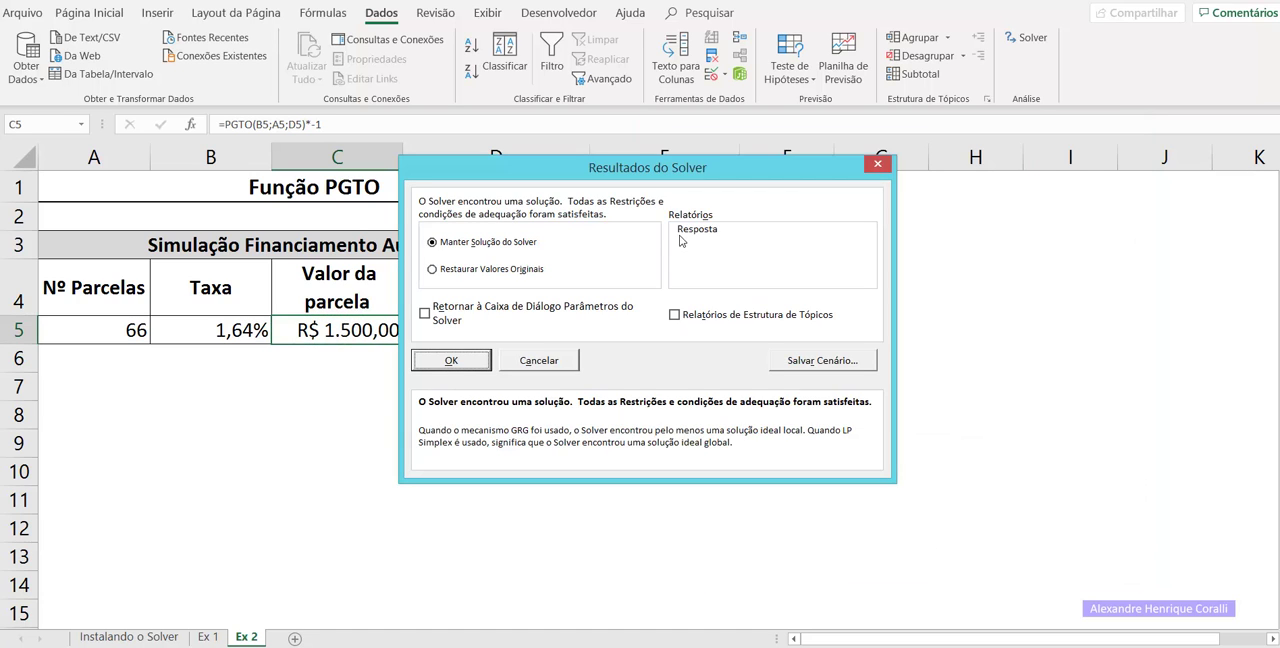
left_click_drag(643, 181, 783, 259)
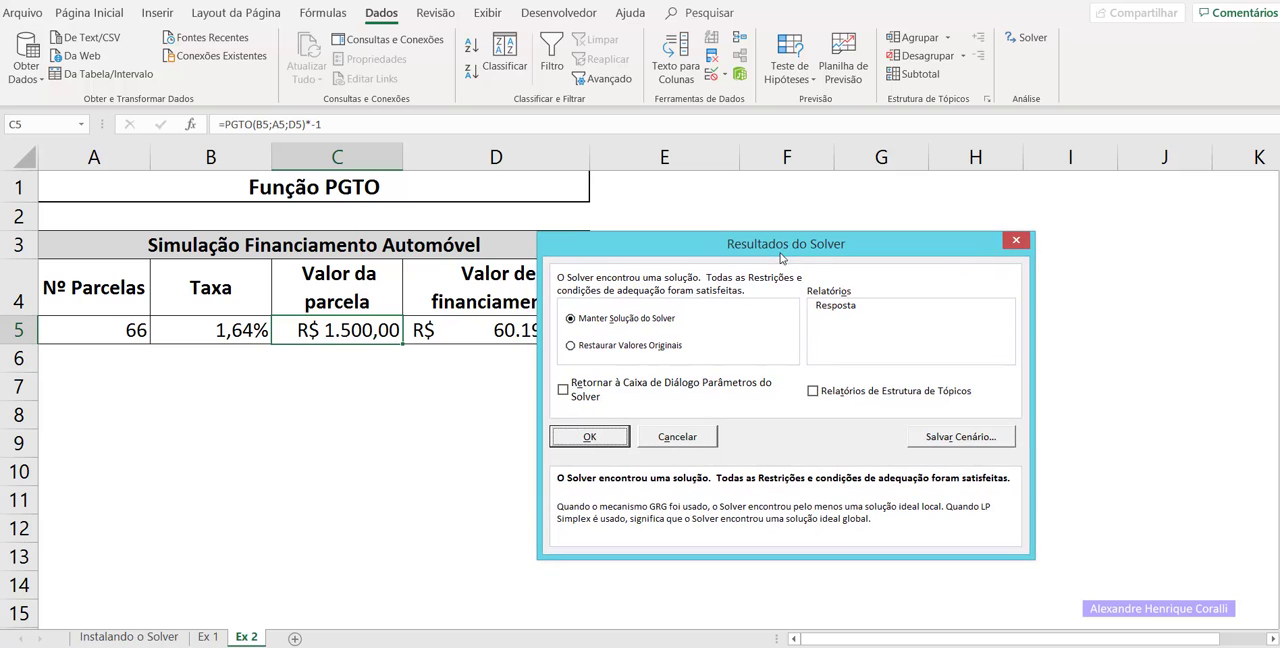
left_click(610, 444)
left_click(288, 466)
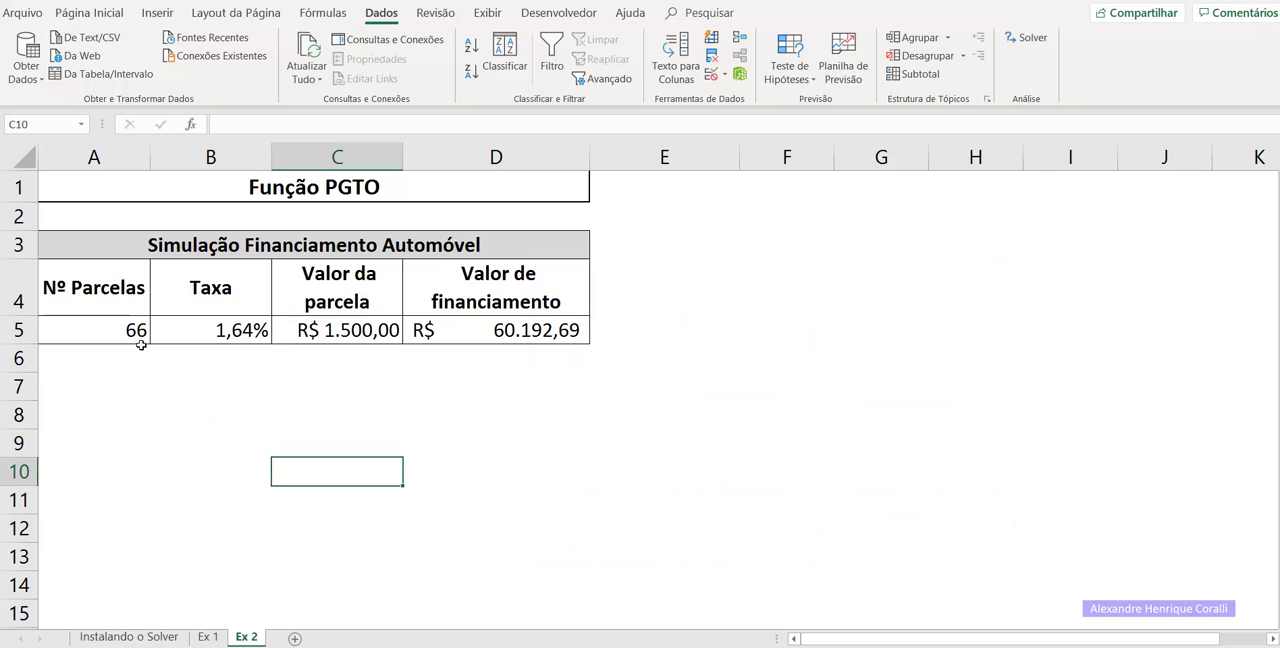
left_click(117, 335)
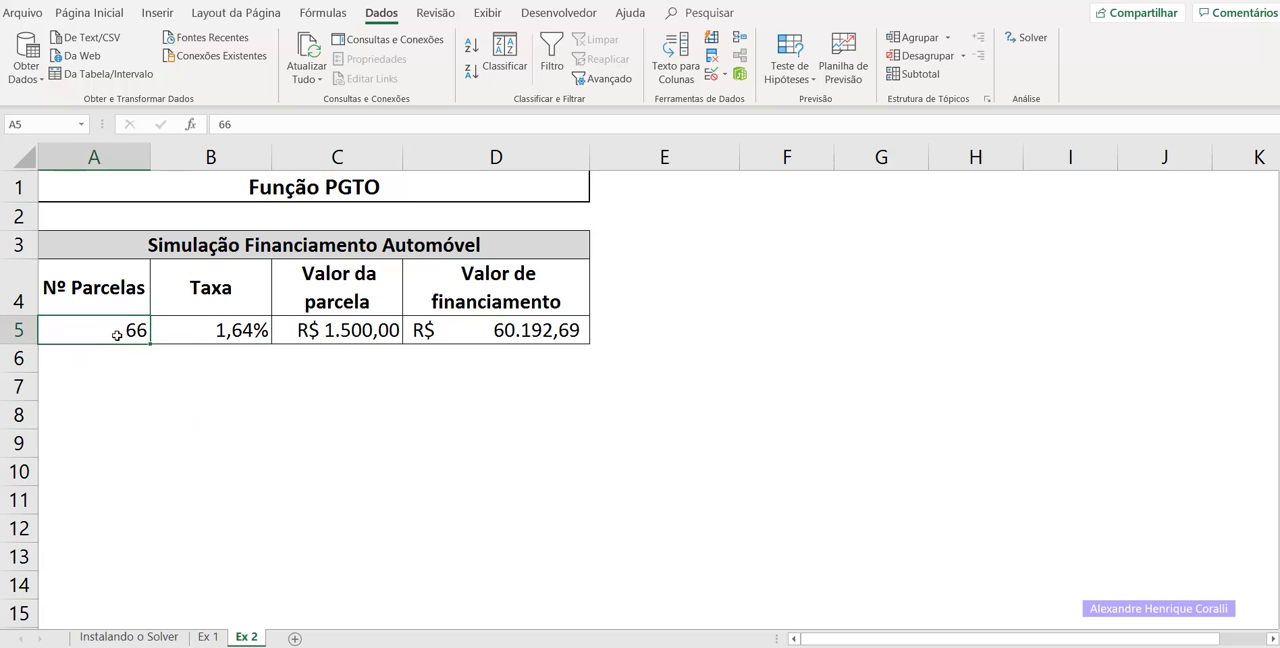
left_click(234, 338)
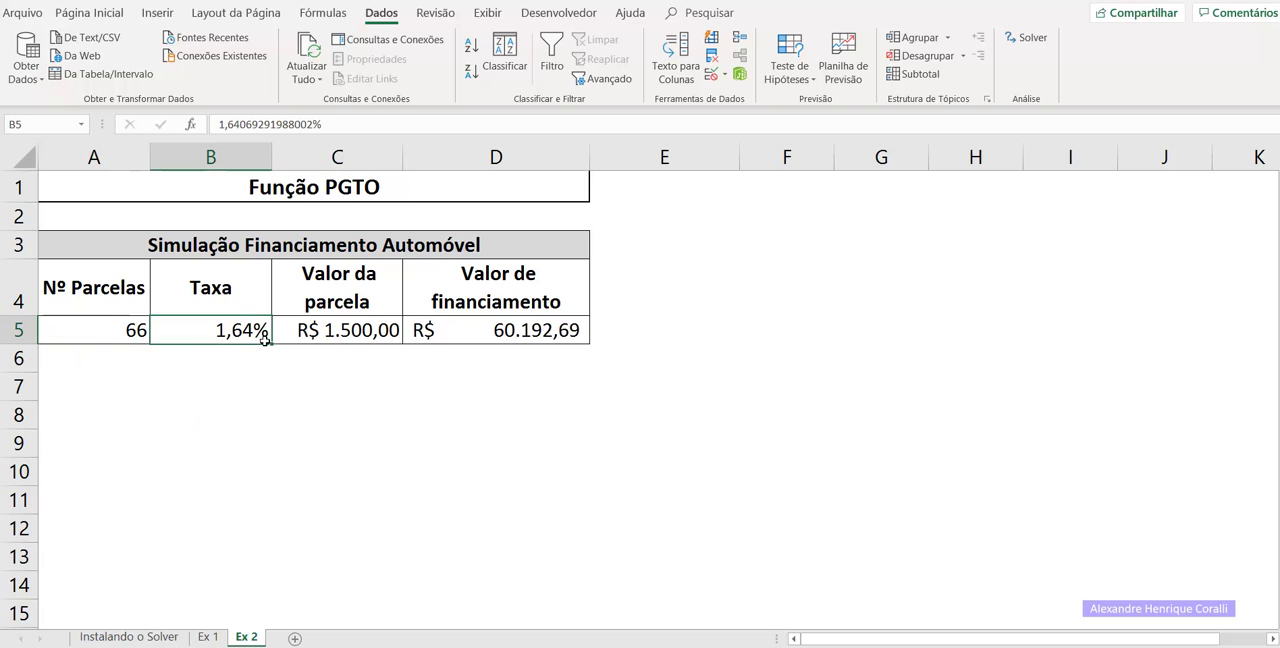
Check the installment value in C5 and the financing amount in D5 from the Solver solution.
left_click(343, 334)
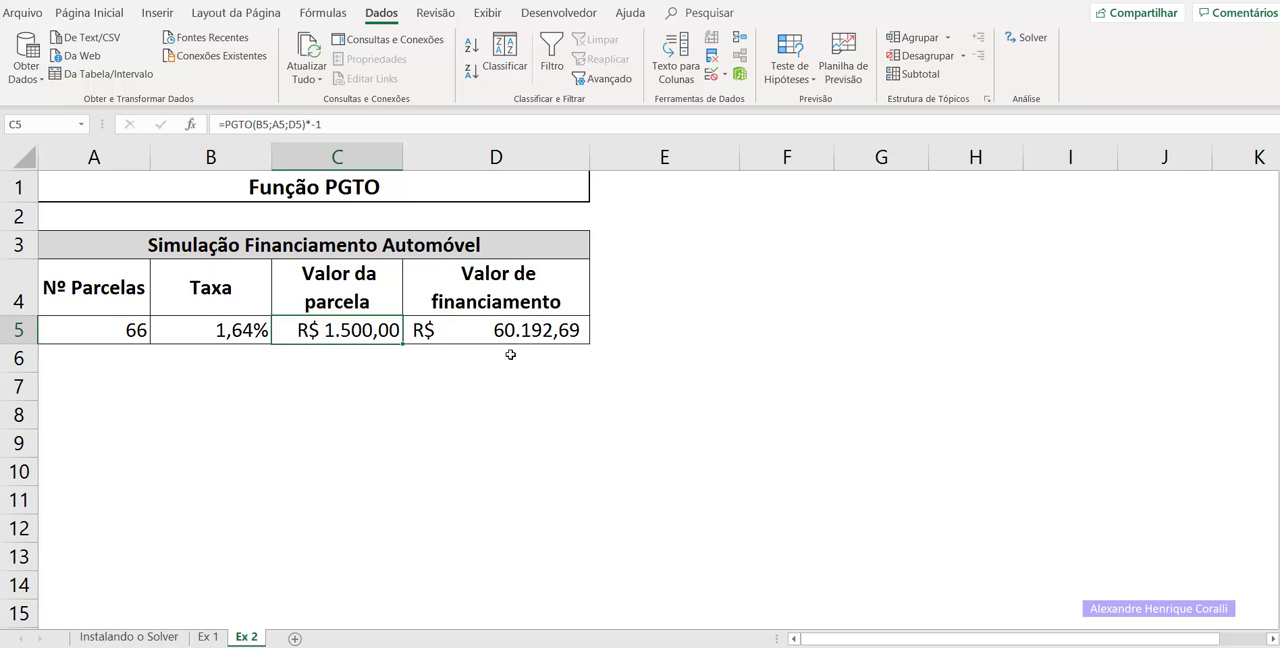
left_click(537, 331)
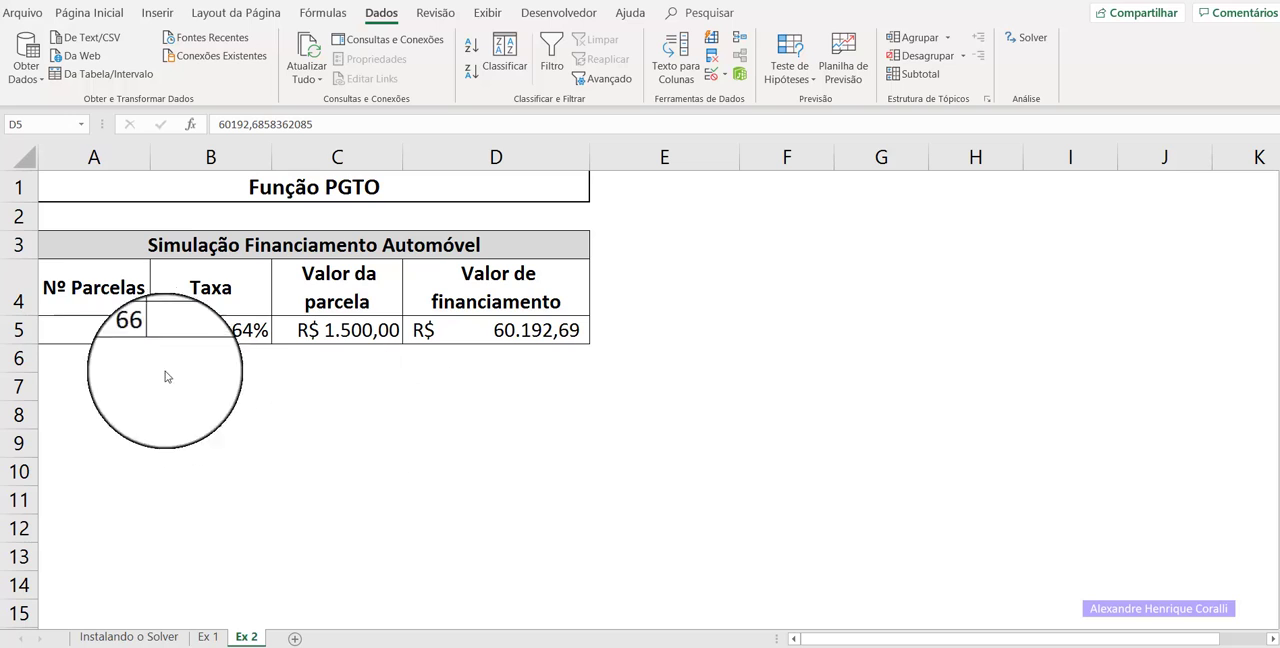
left_click(150, 420)
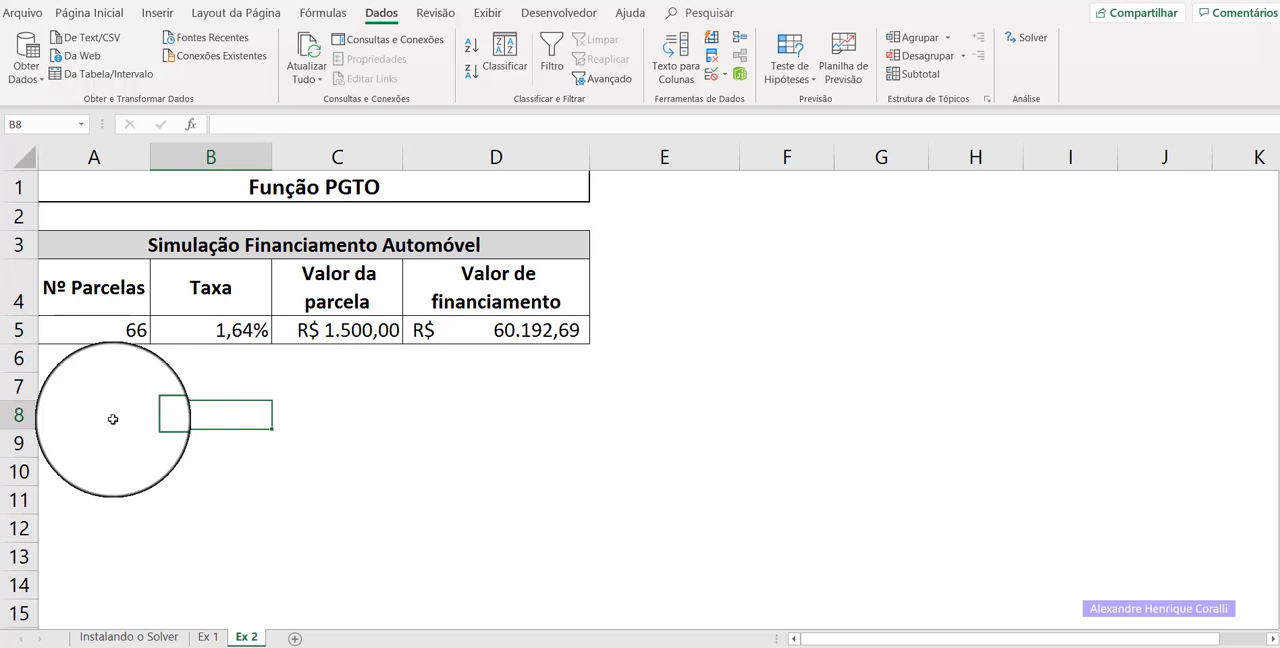
left_click(537, 329)
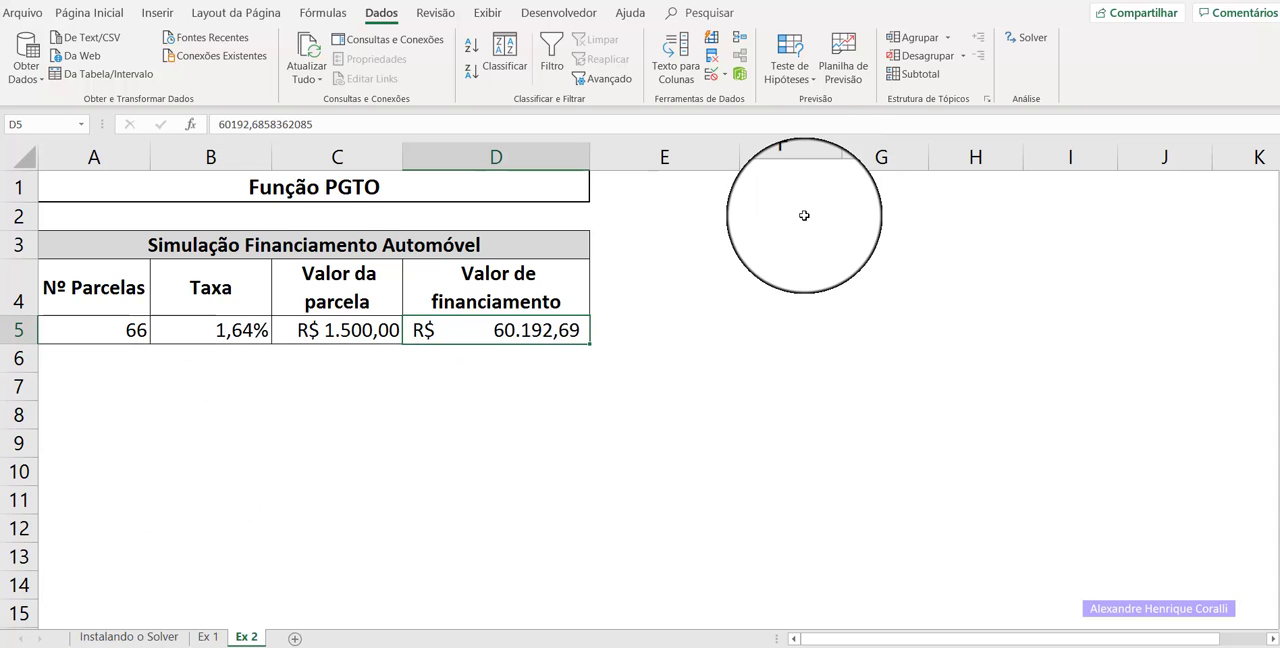
Reopen the Solver parameters and add a constraint requiring the number of installments in A5 to be <= 60.
left_click(1026, 38)
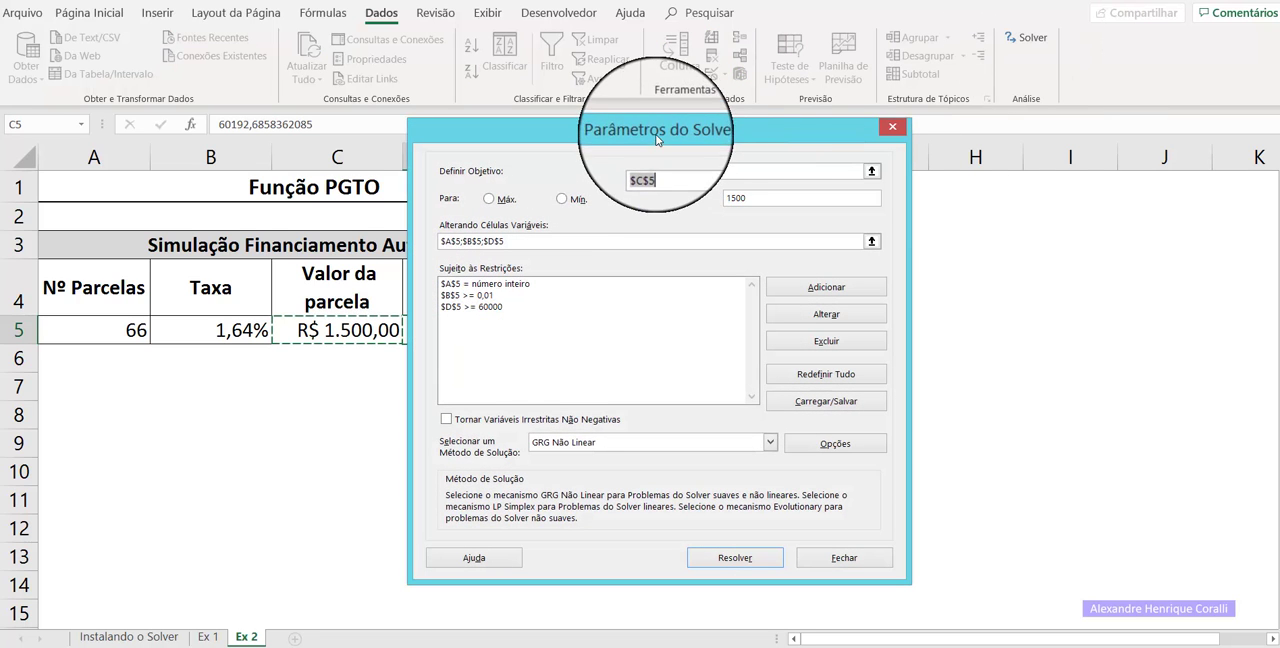
left_click_drag(659, 128, 847, 184)
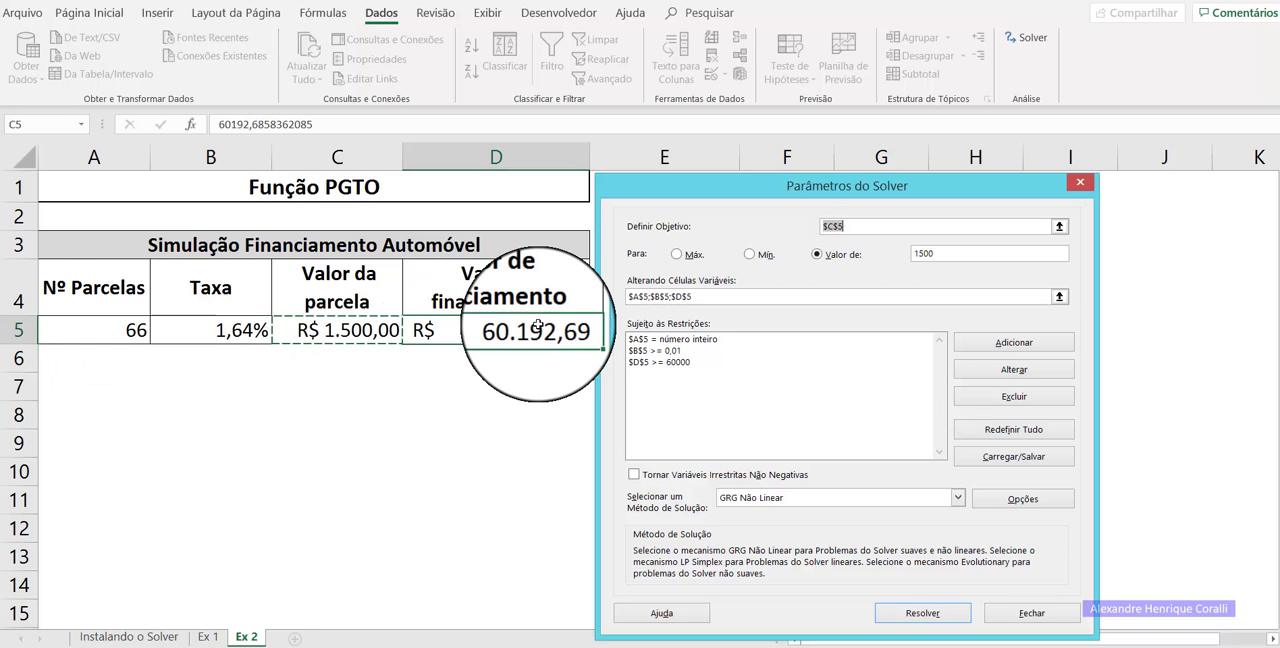
left_click(982, 346)
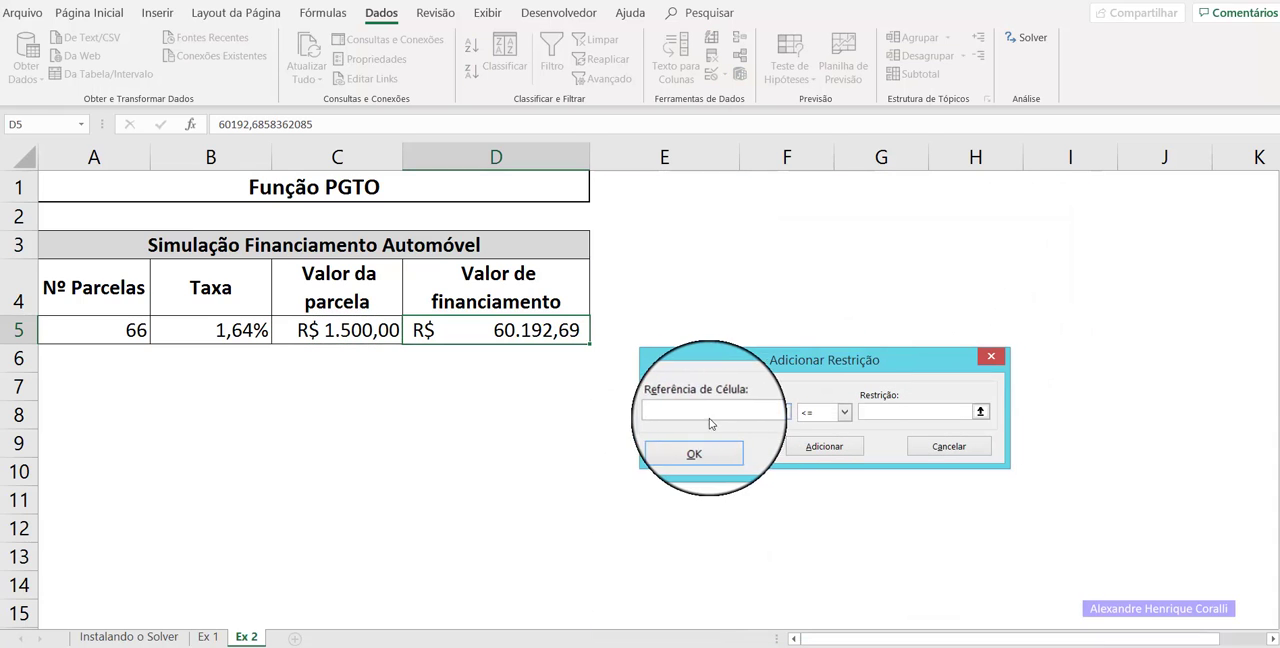
left_click(114, 332)
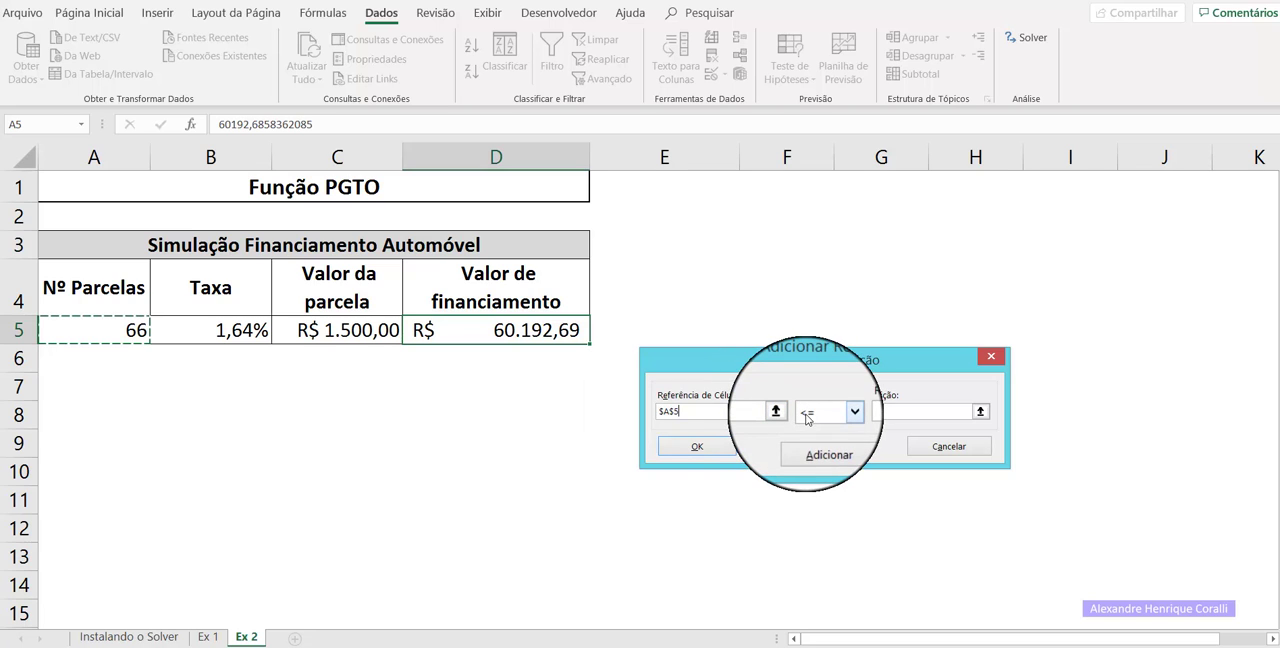
left_click(867, 412)
type("60")
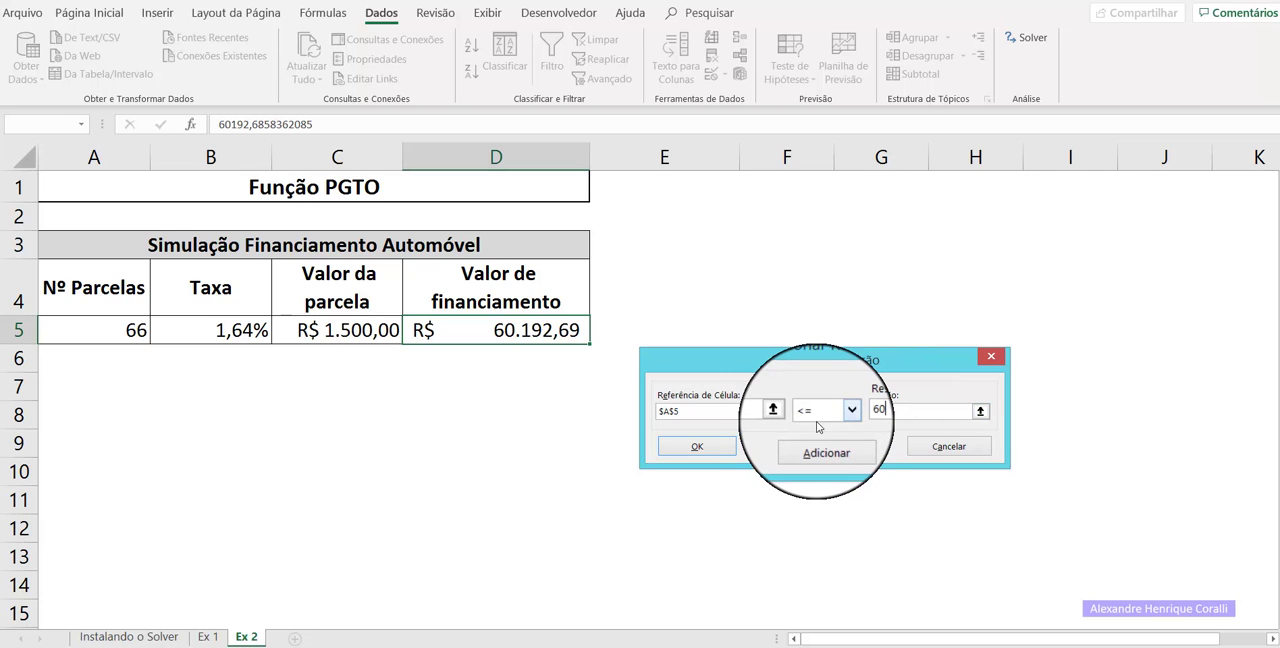
left_click(697, 447)
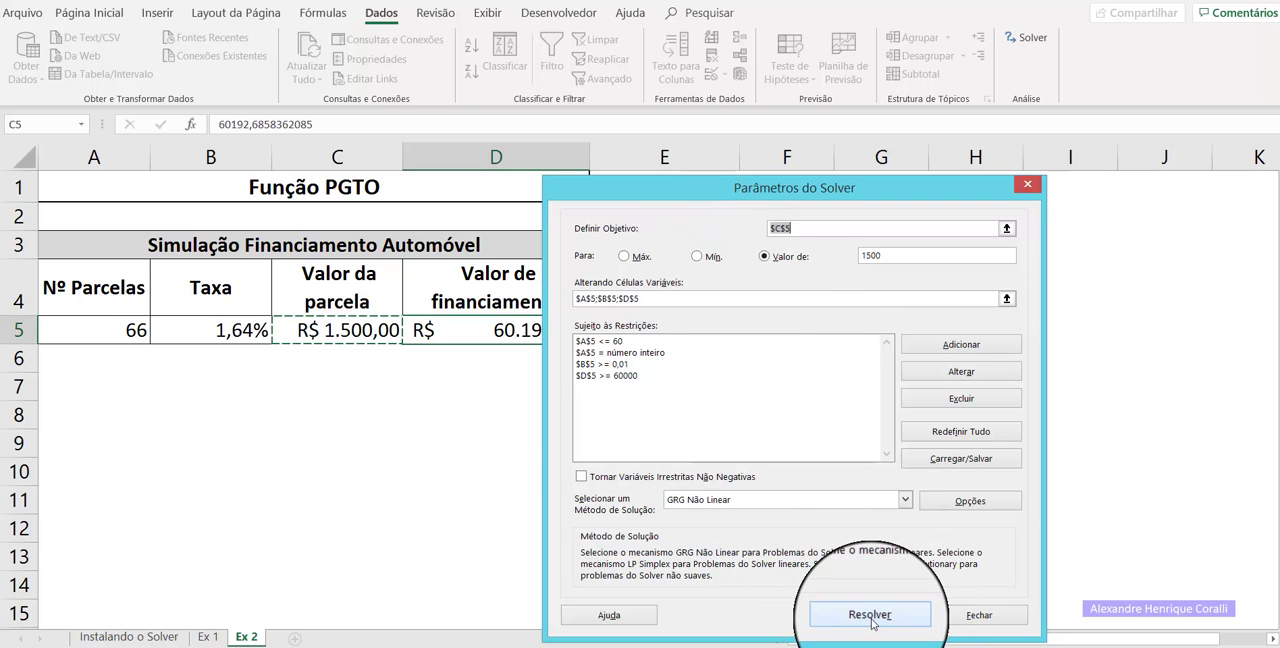
Run Solver with the added installment limit and keep its solution.
left_click(869, 615)
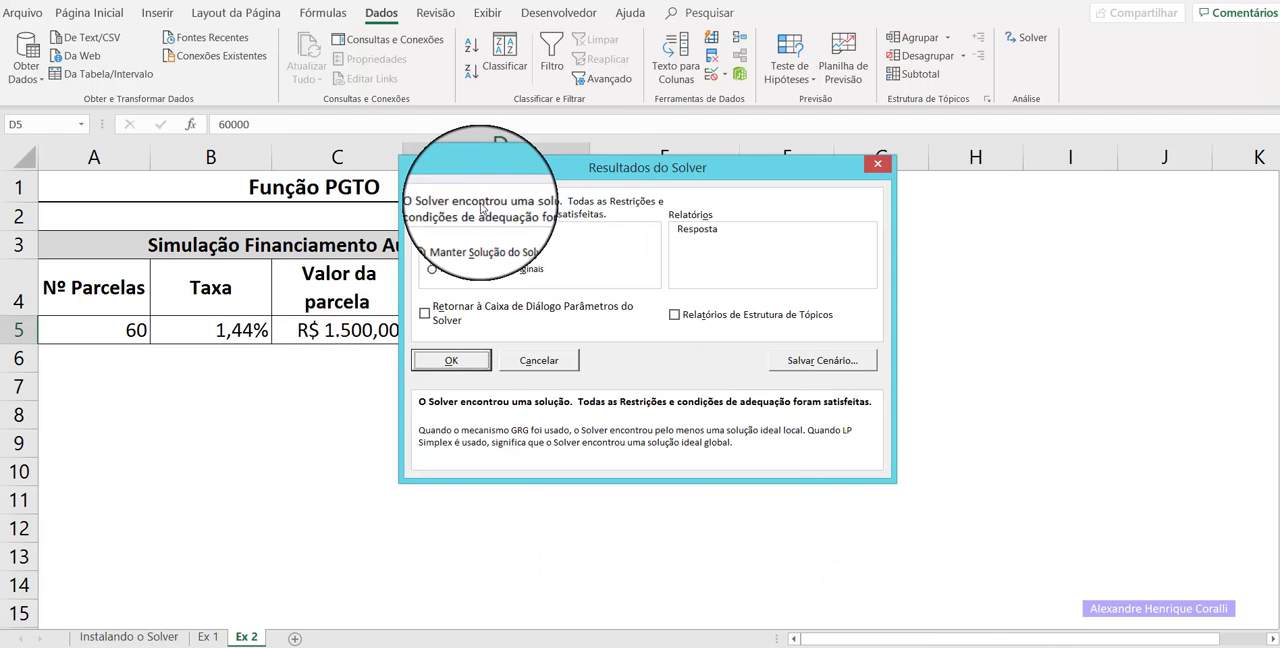
left_click(451, 360)
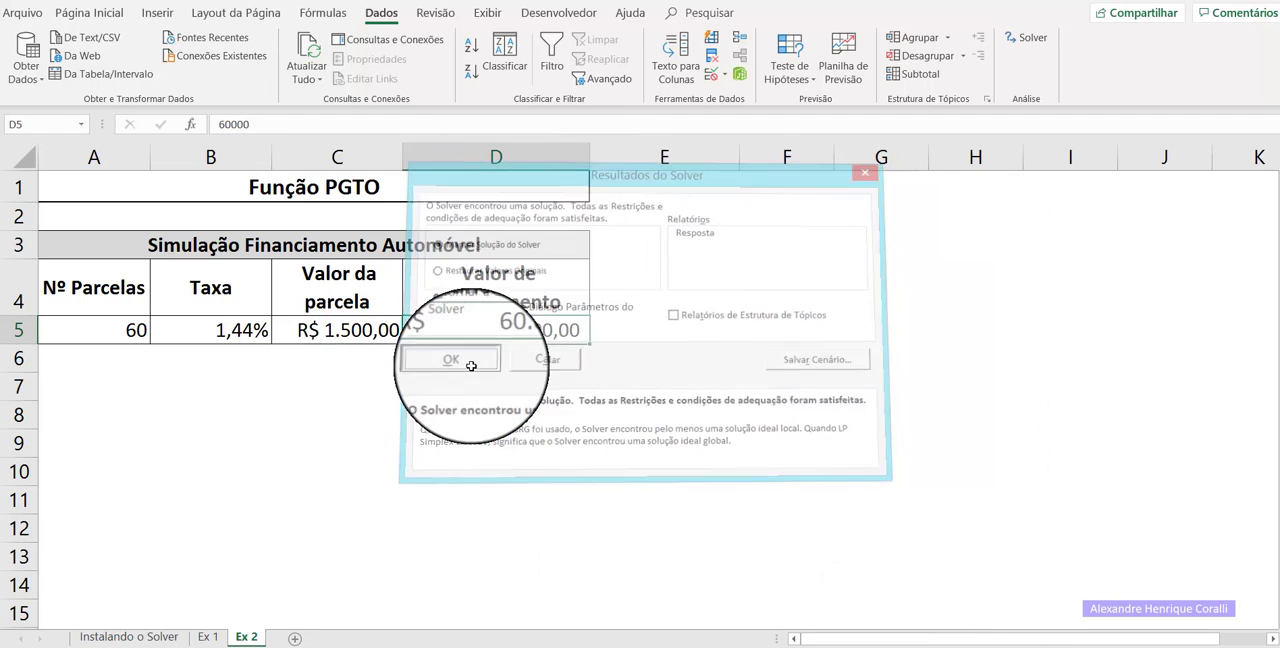
left_click(401, 416)
Review the number of installments, rate, installment value and financing amount across A5 to D5.
left_click(112, 330)
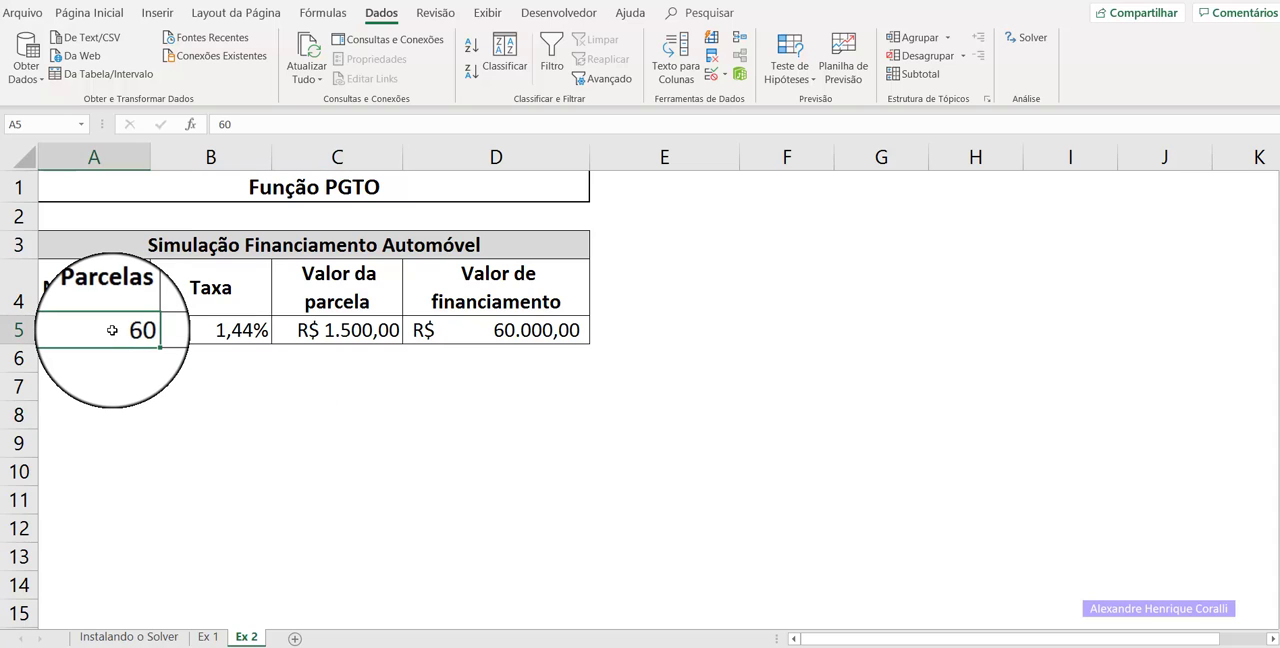
left_click(226, 334)
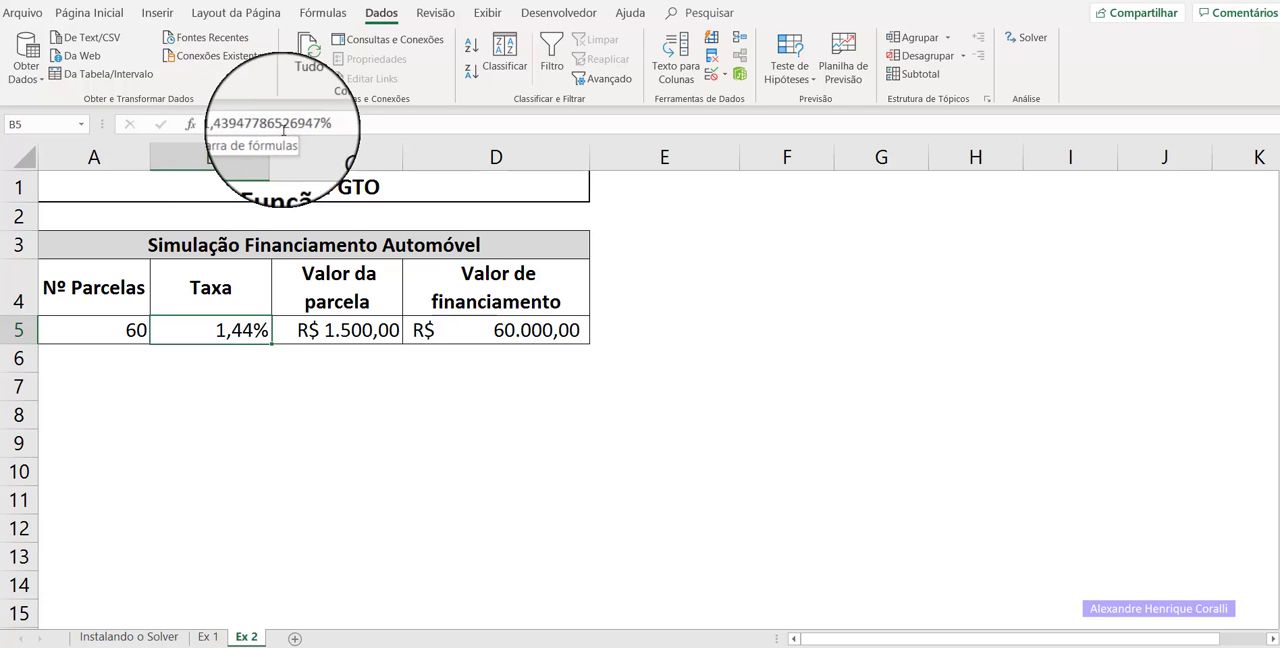
left_click(355, 330)
left_click(530, 330)
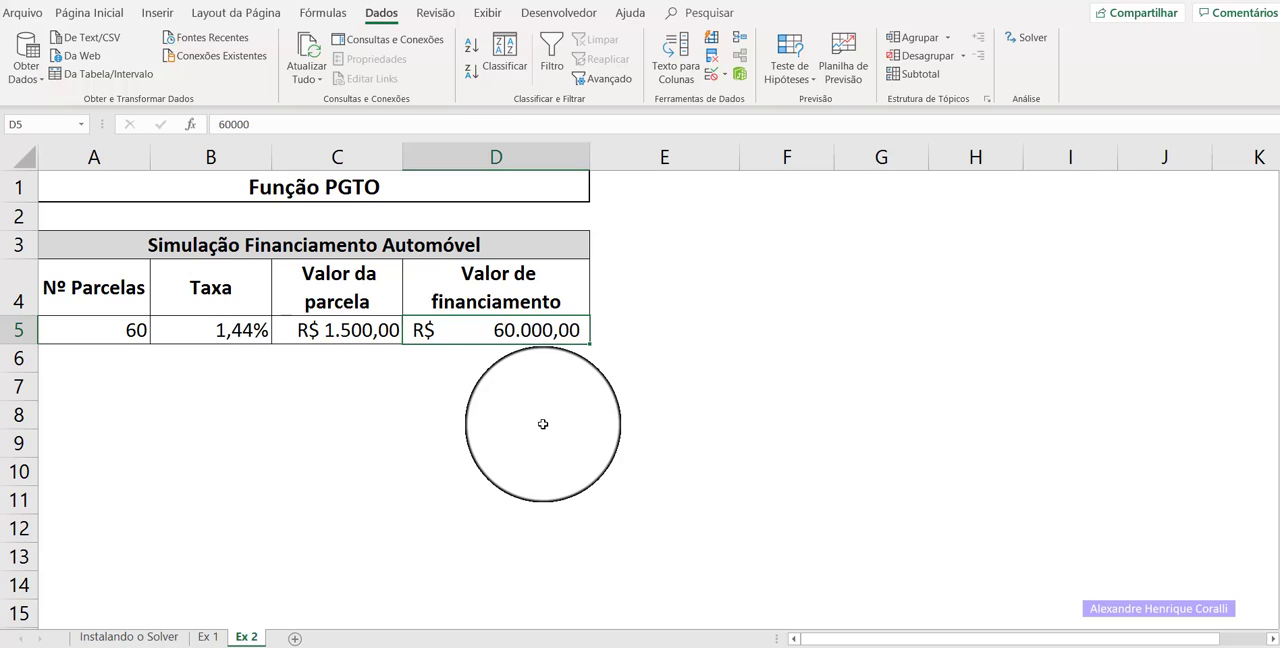
left_click(542, 424)
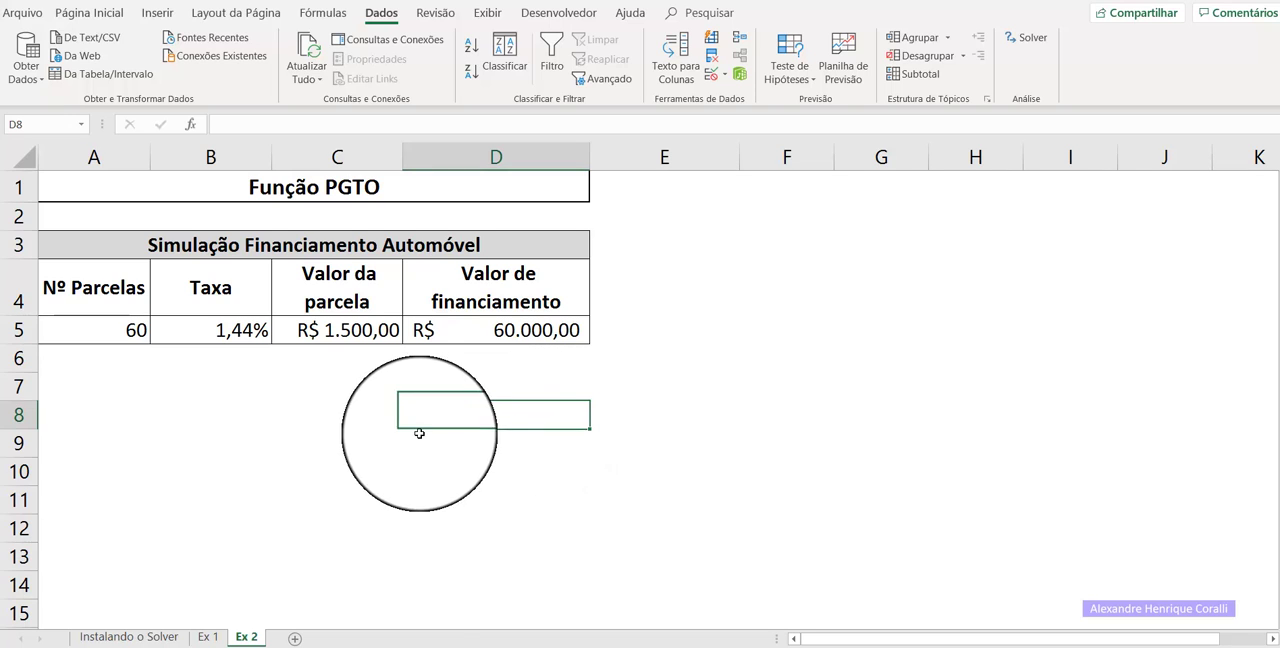
left_click(333, 428)
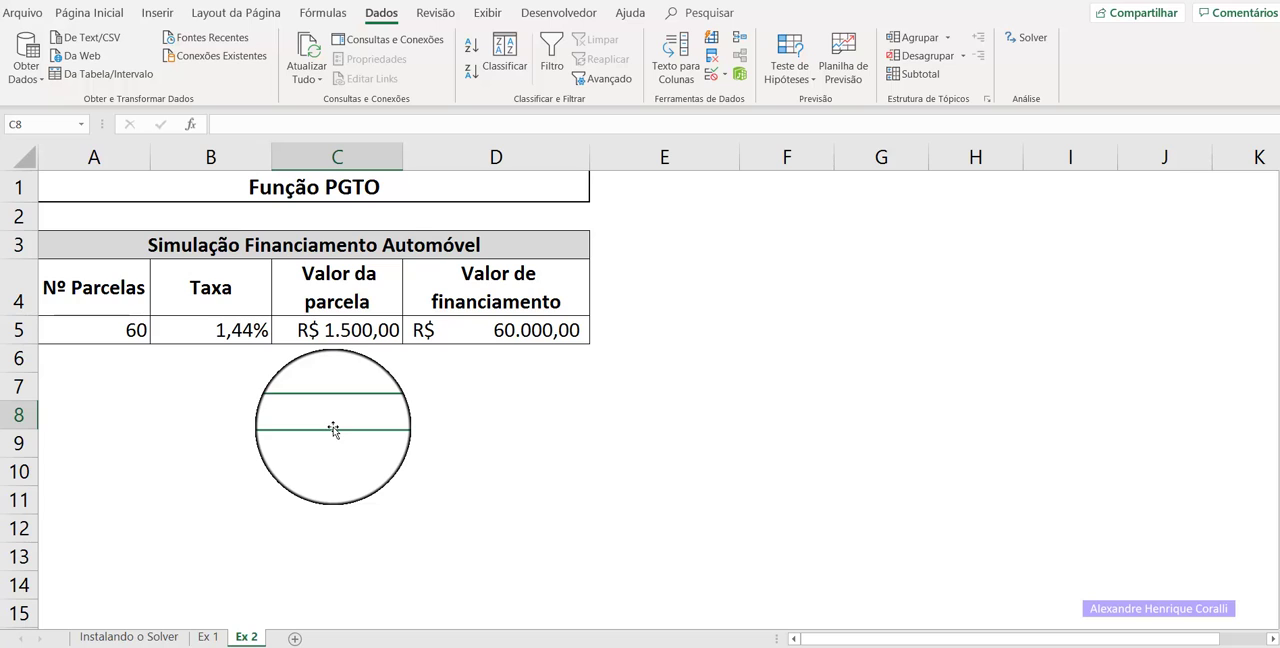